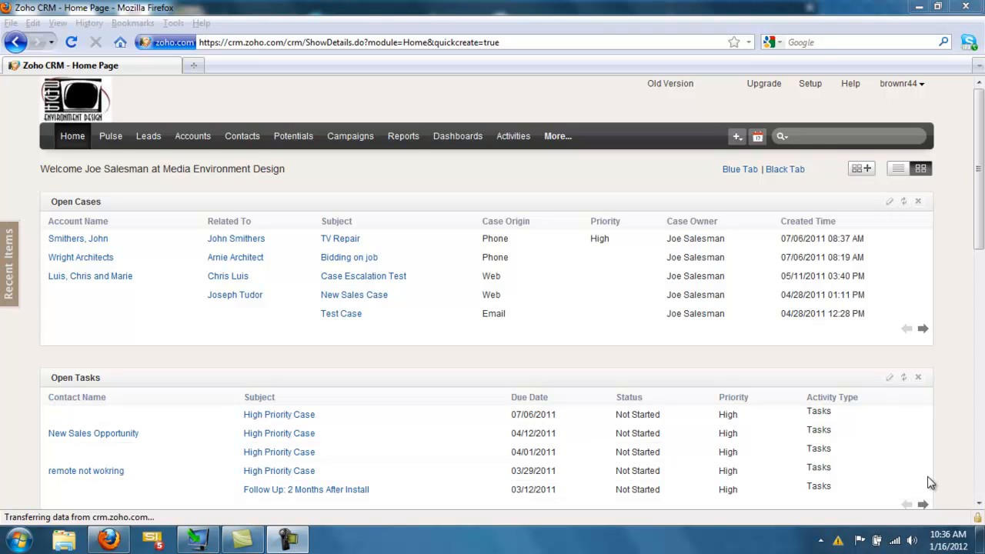
Step: Go to the CRM's Reports module and dismiss the Windows performance notification
click(408, 138)
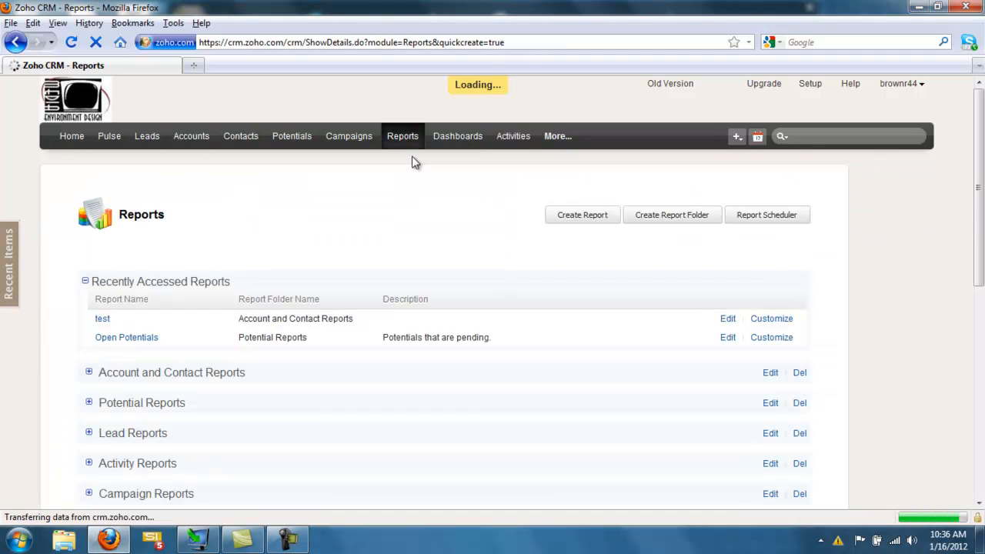
mouse_move(978, 192)
mouse_down()
mouse_move(979, 329)
mouse_move(979, 210)
mouse_up()
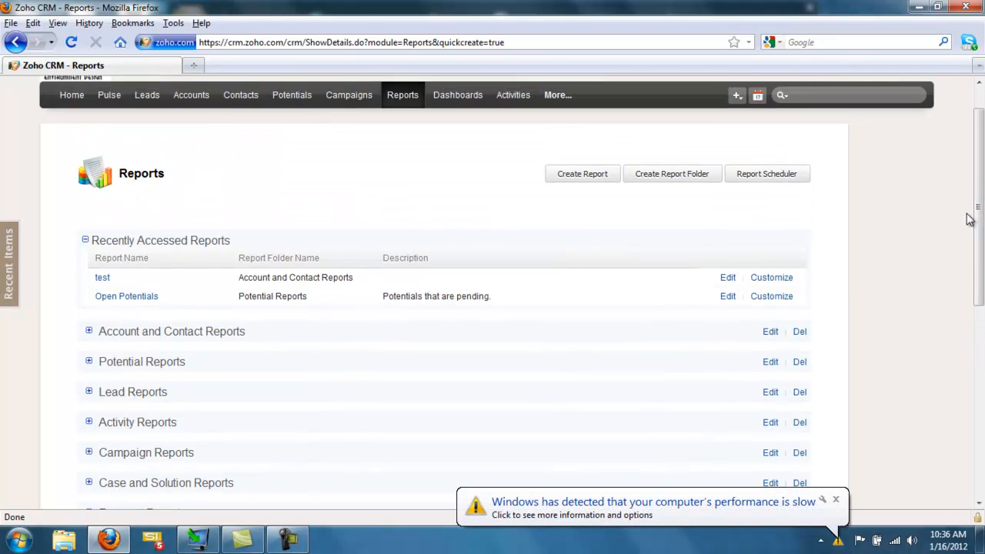
click(836, 499)
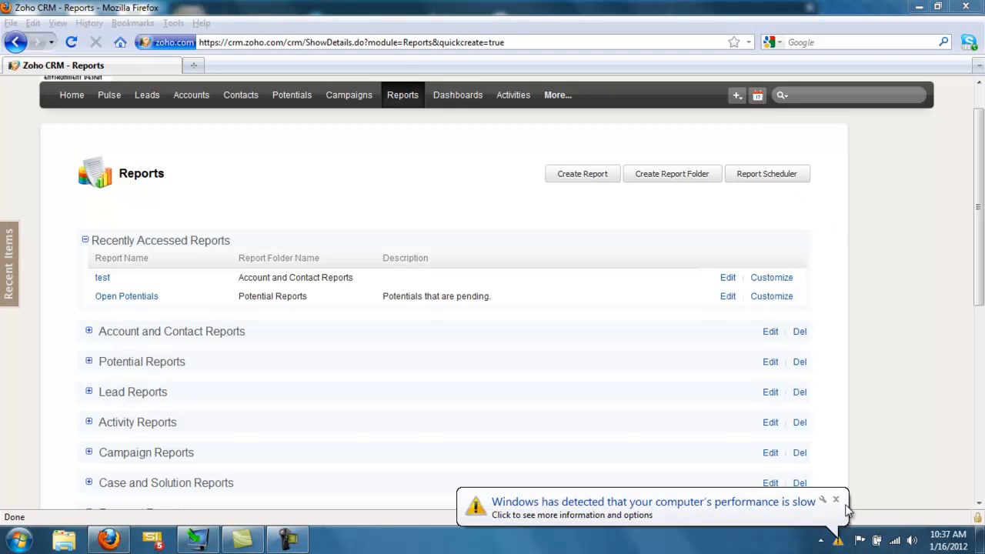
click(882, 482)
click(836, 502)
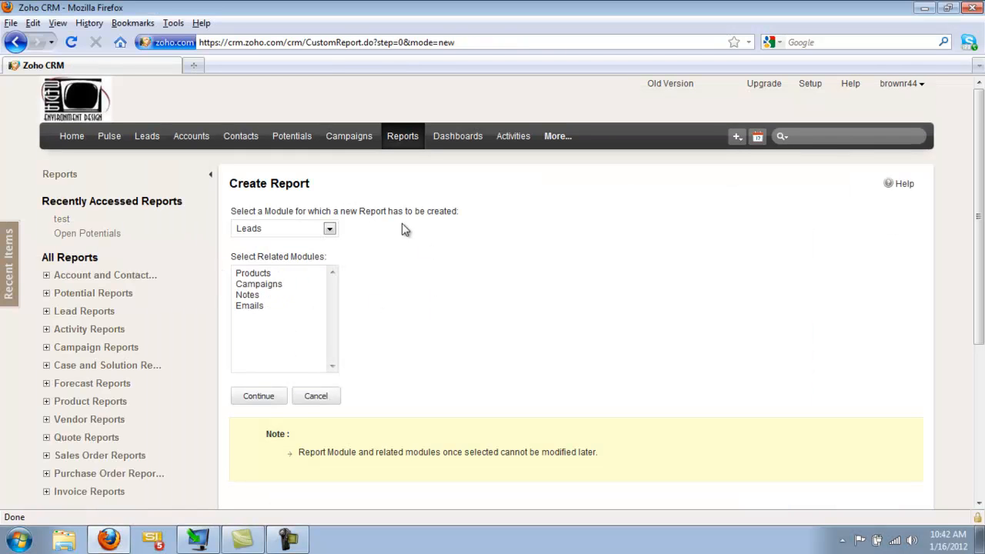
Step: Set up the new report on the Potentials module with Accounts as the related module, and continue to the report settings
click(330, 230)
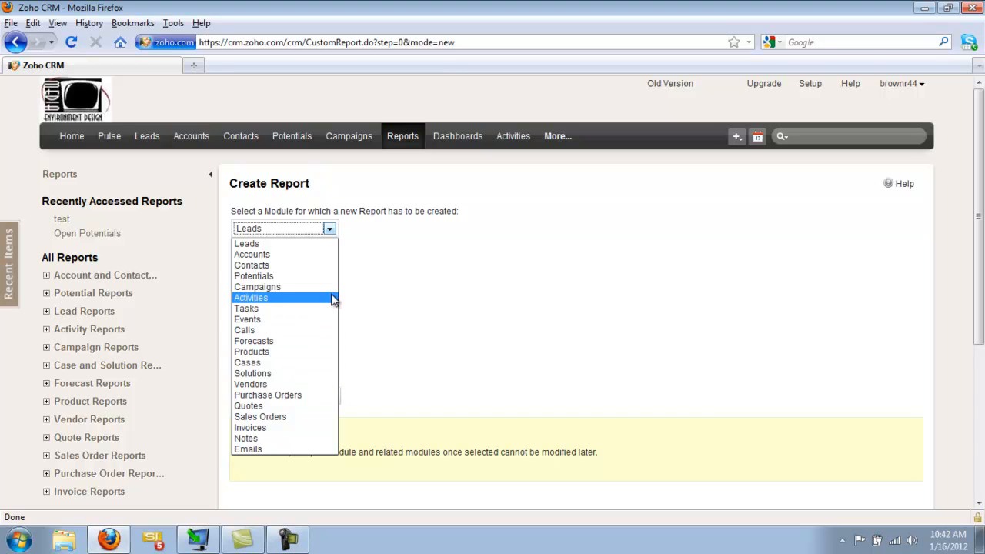
click(262, 277)
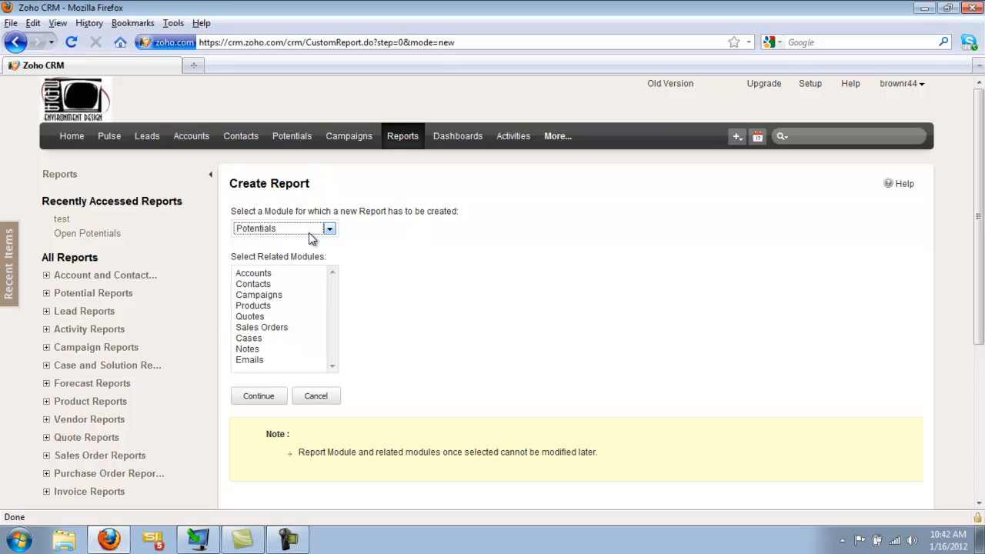
click(278, 273)
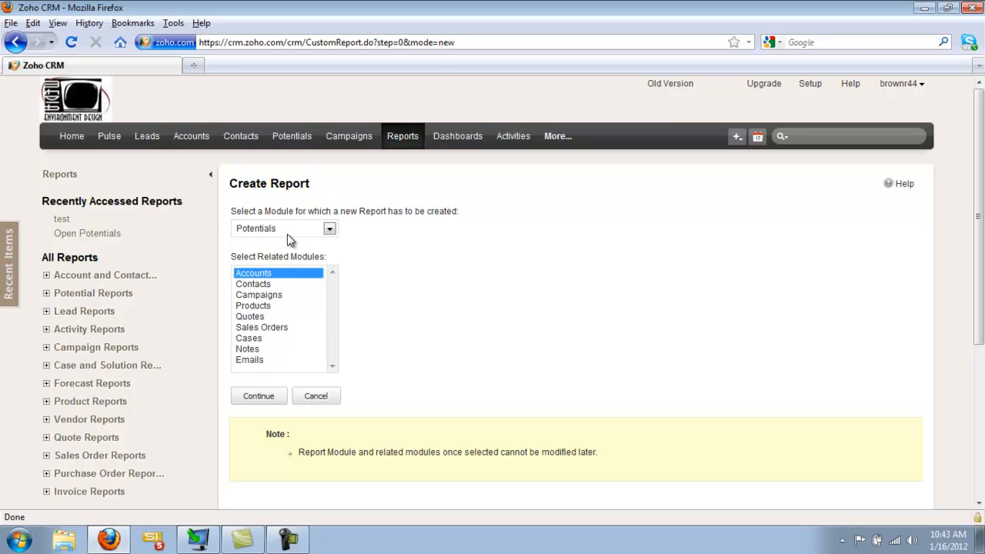
click(260, 397)
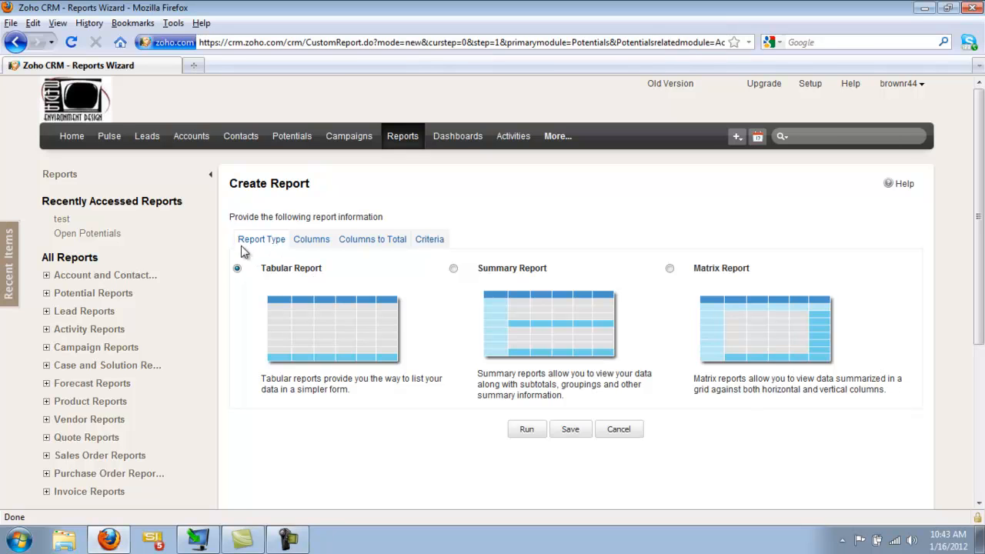
Step: Add the Potential Name, Potential Owner and Account Name columns to the tabular report
click(315, 240)
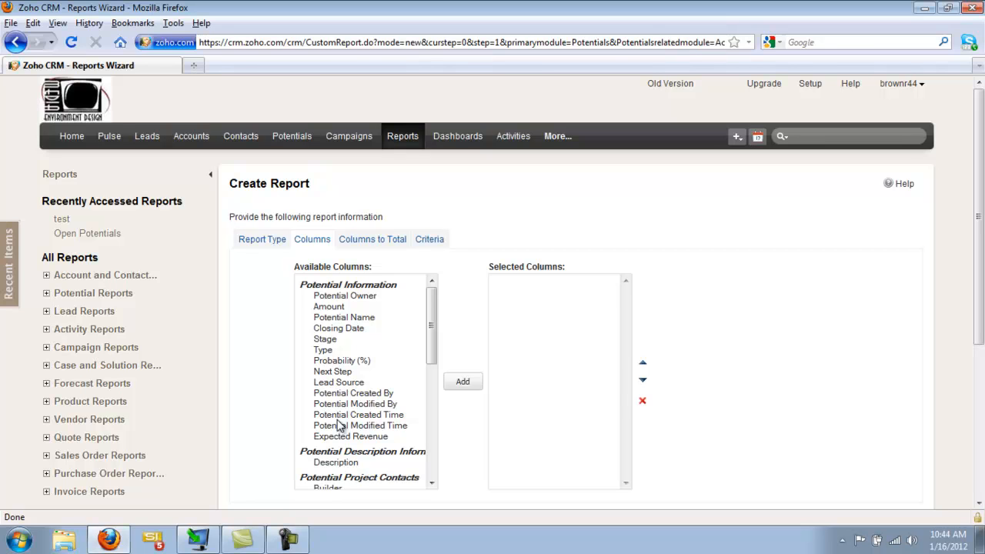
click(355, 323)
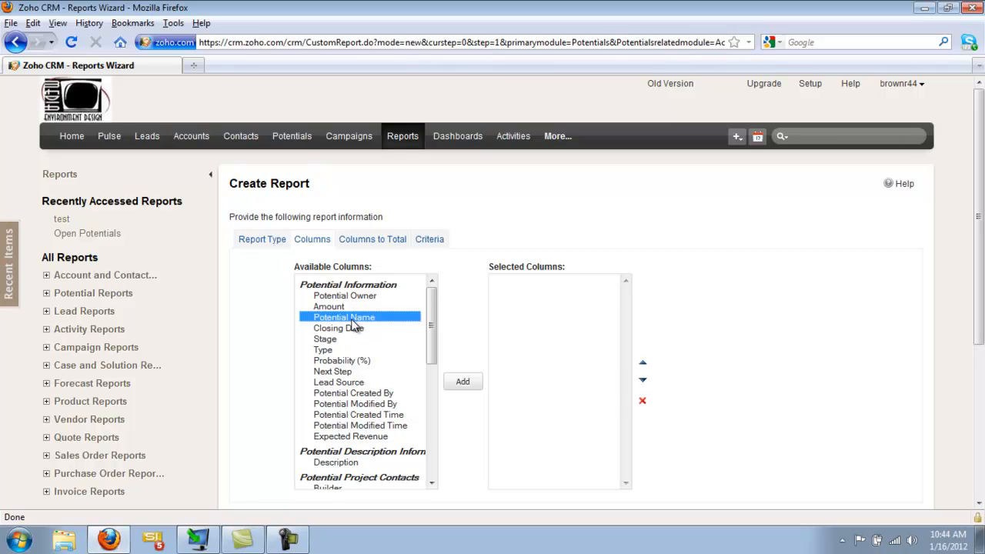
click(465, 383)
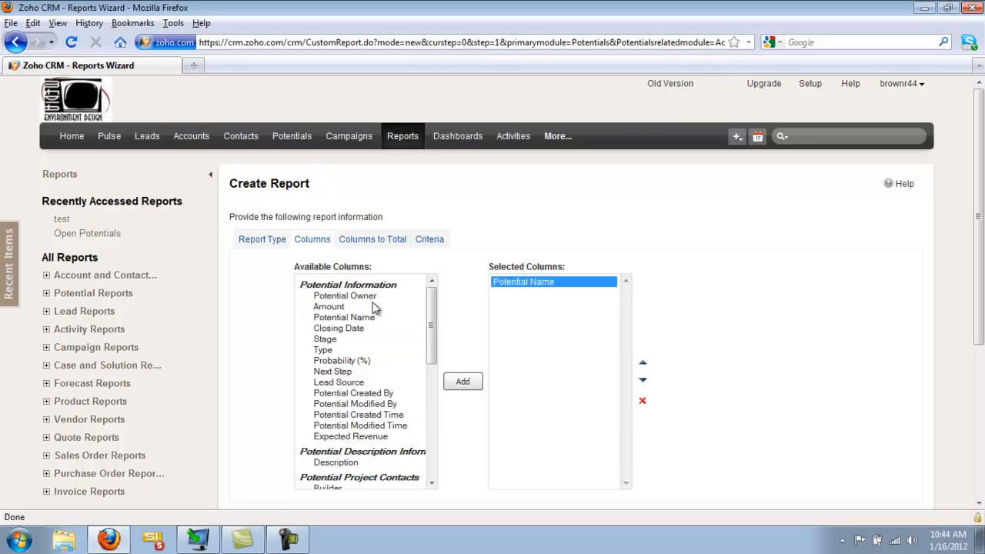
click(368, 296)
click(464, 382)
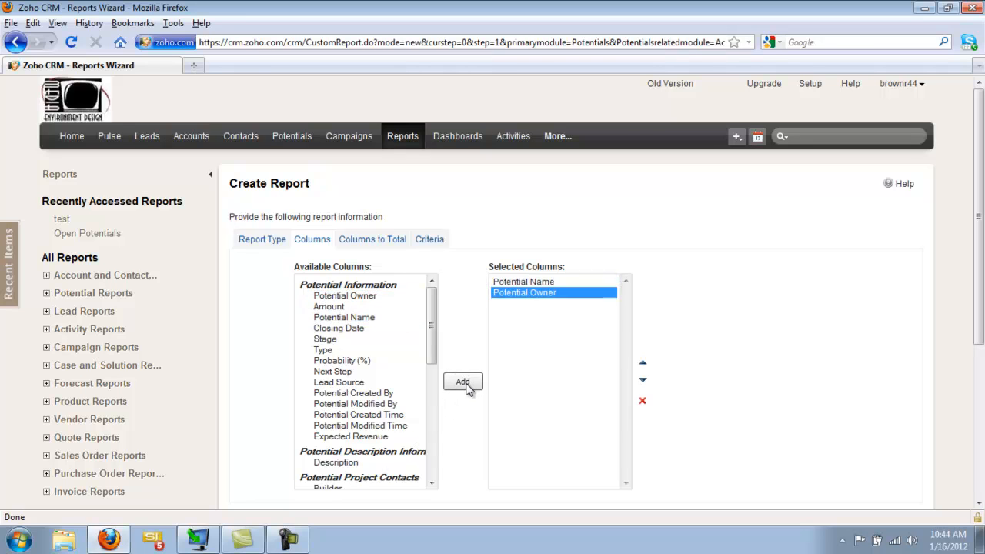
drag(433, 350, 441, 415)
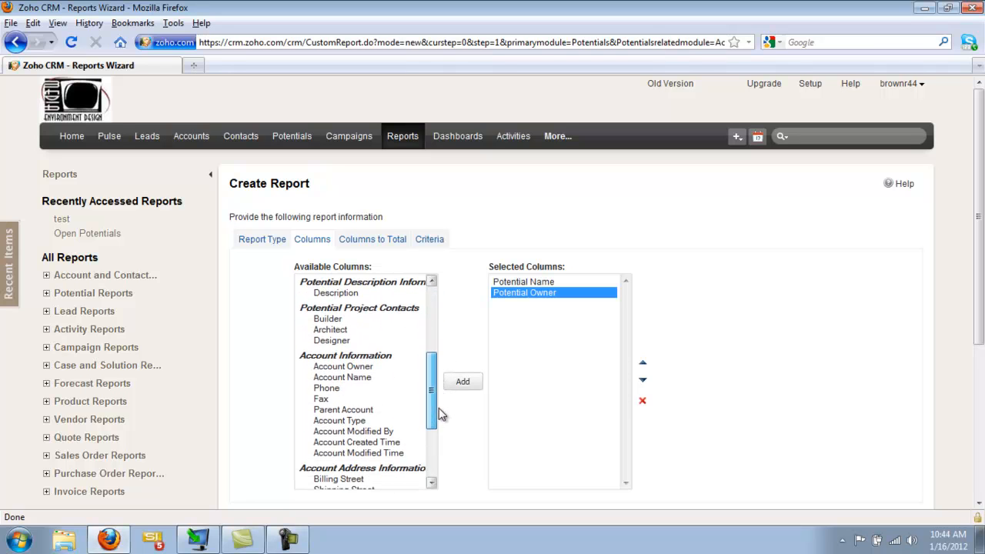
click(368, 378)
click(462, 382)
Step: Add the potential's Amount and Expected Revenue columns to the report
drag(431, 413, 431, 344)
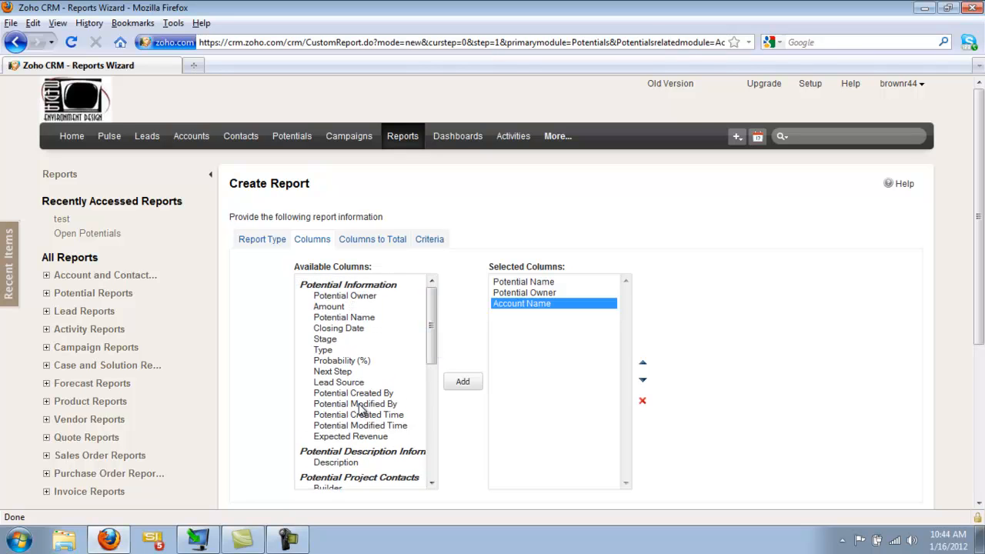
click(337, 306)
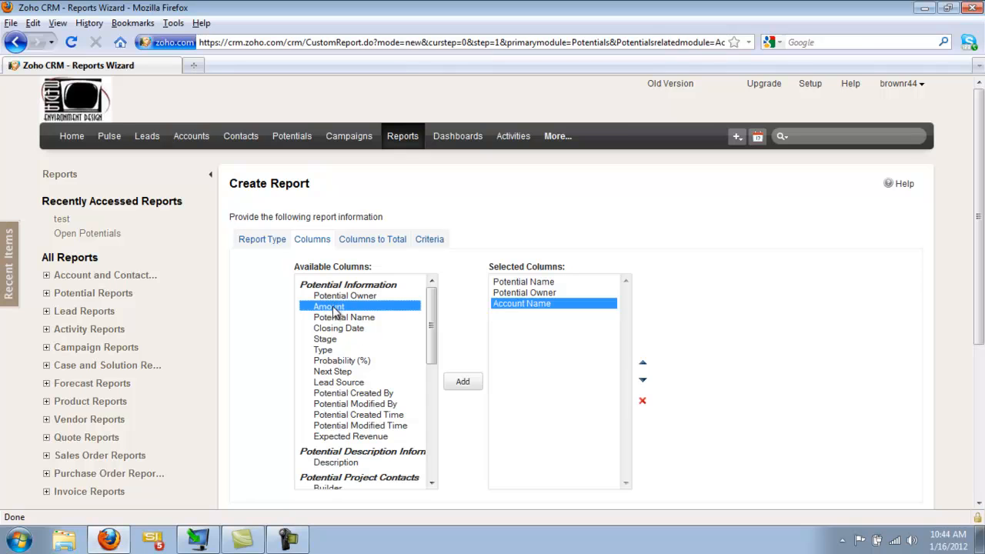
click(466, 384)
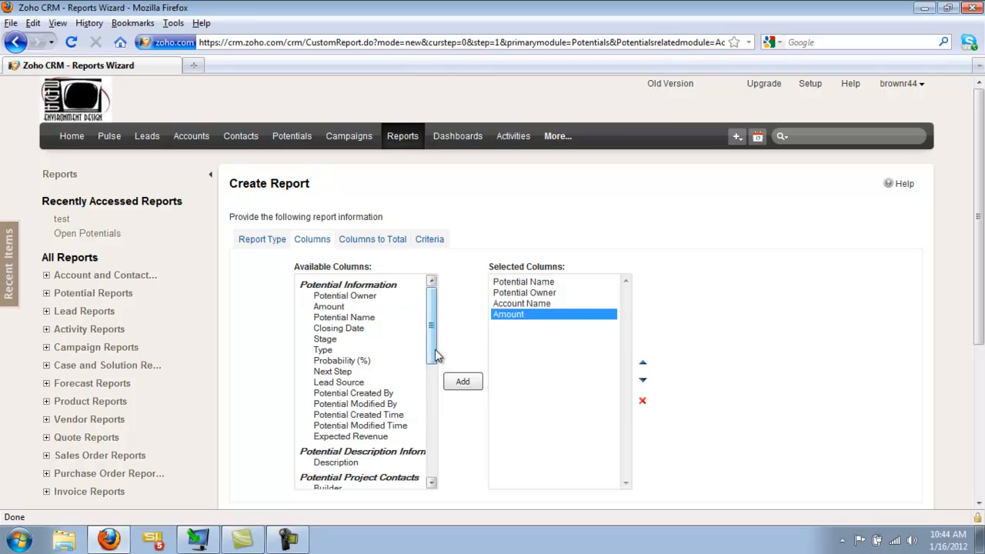
click(385, 437)
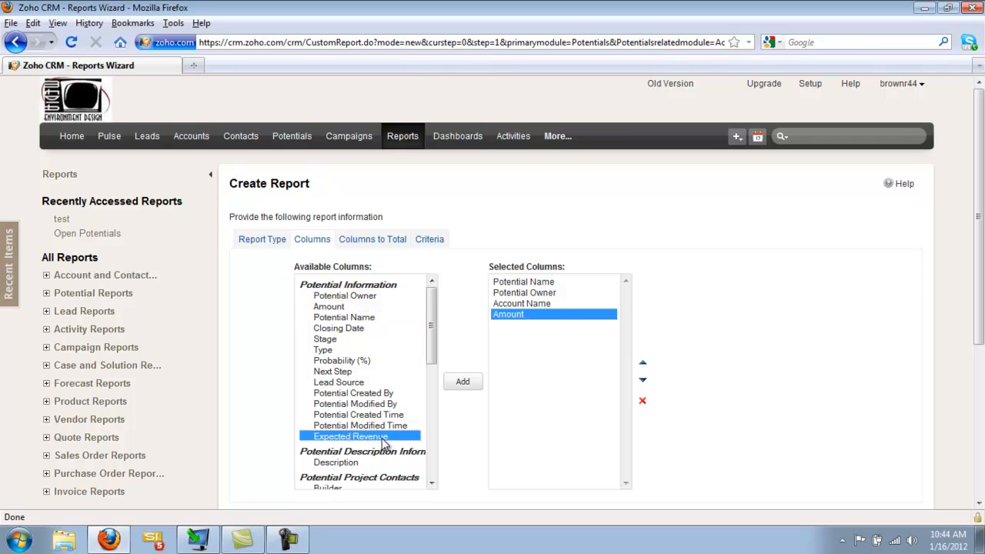
click(459, 382)
Step: Add the Type, Stage and Lead Source columns to the report's selected columns
click(327, 350)
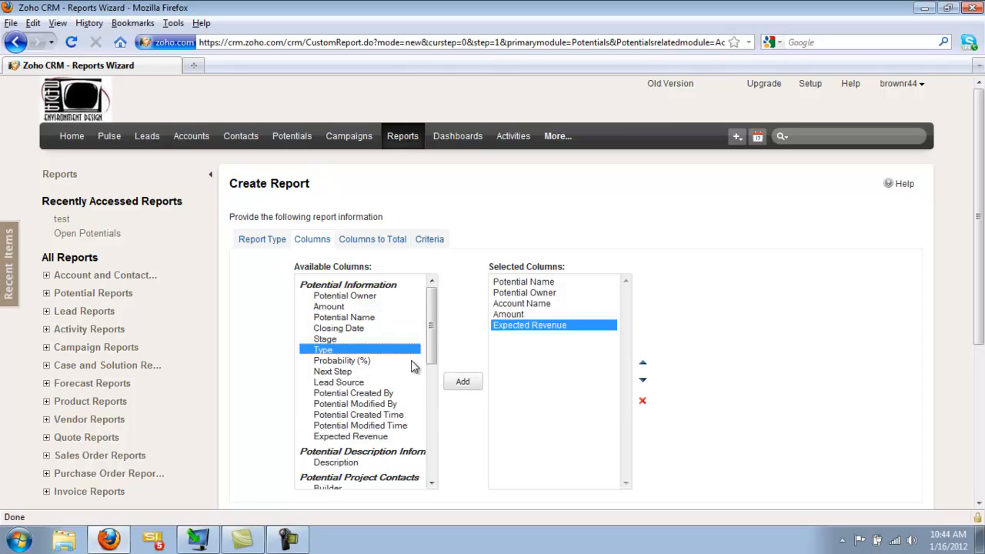
click(464, 382)
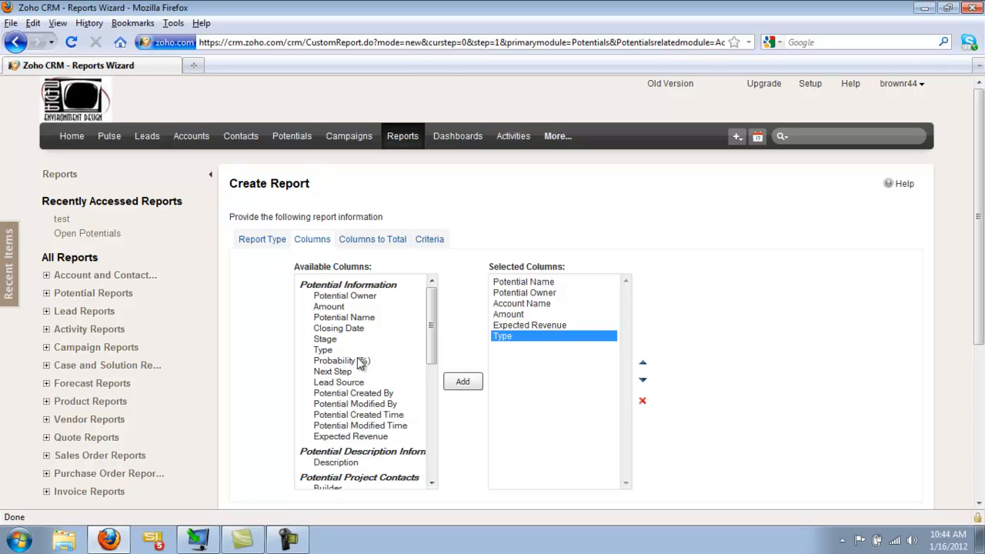
click(335, 341)
click(470, 381)
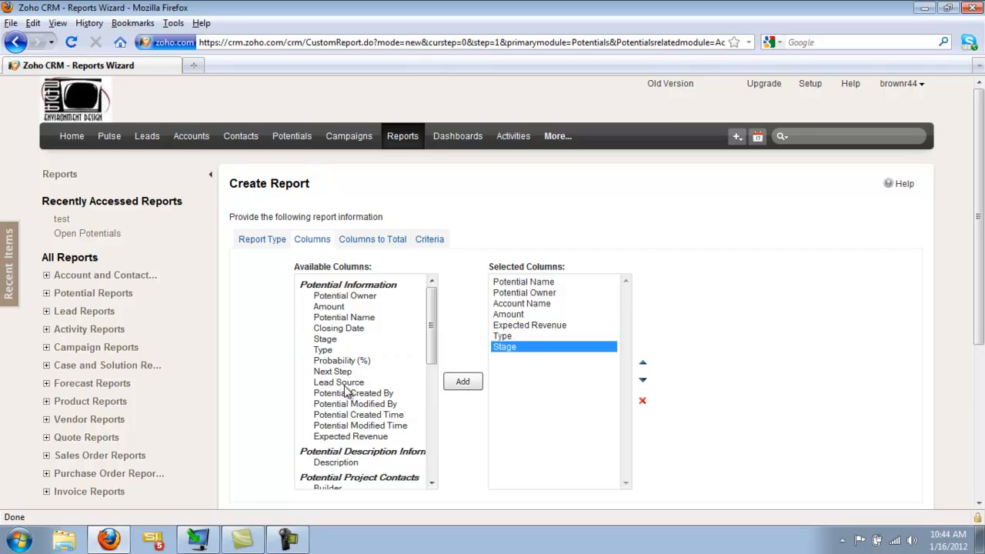
click(344, 382)
click(462, 382)
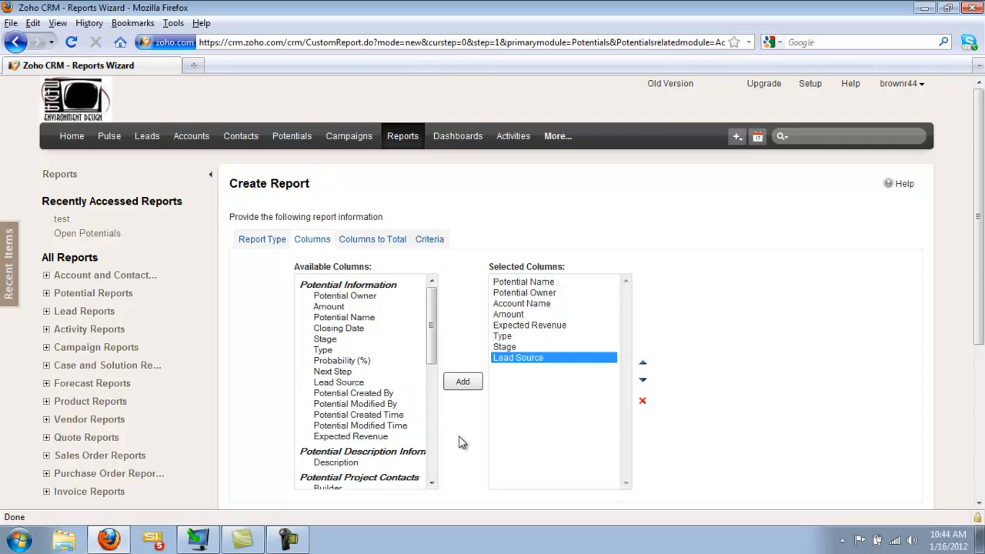
scroll(461, 445, down, 2)
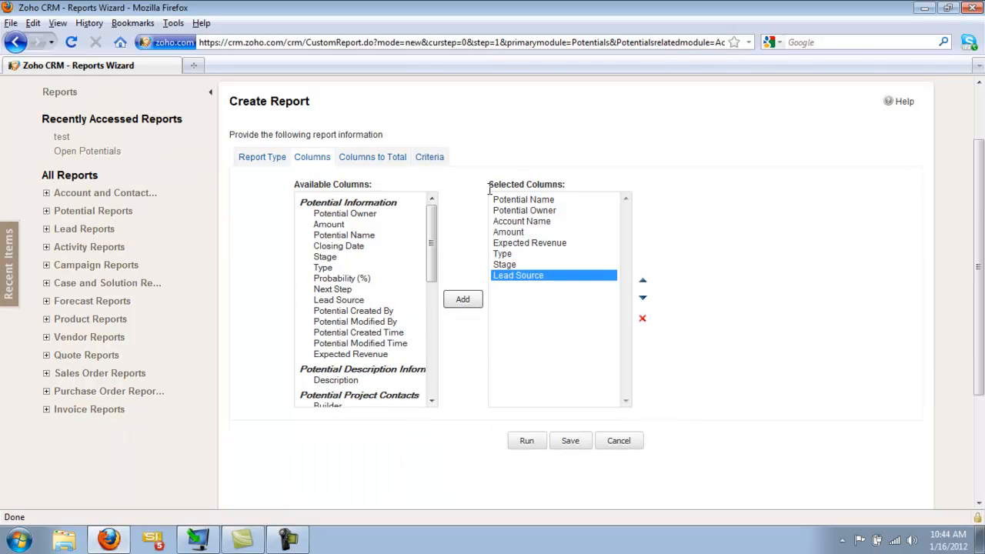
click(644, 282)
click(644, 298)
Step: Total the report's Potential Amount and Potential Expected Revenue columns by sum
click(380, 158)
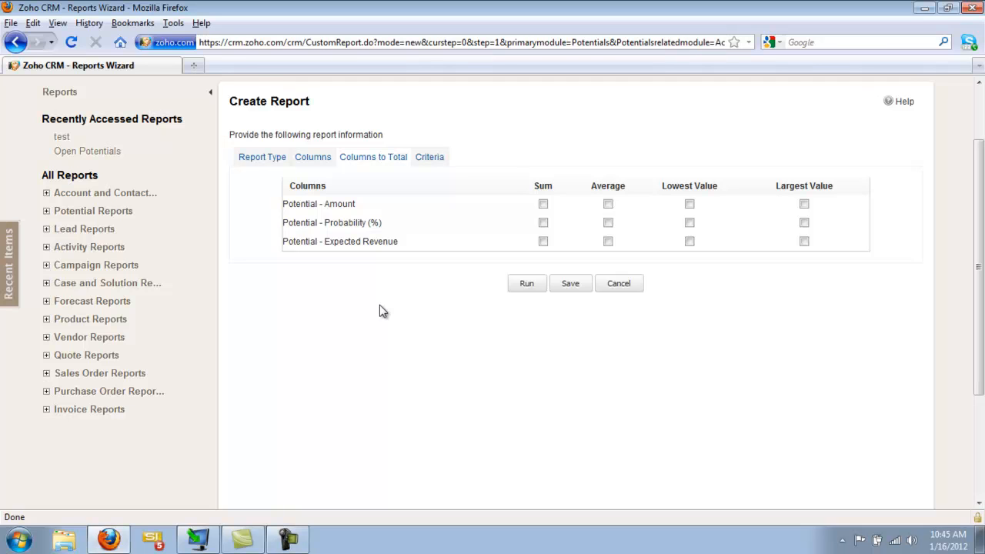
click(542, 204)
click(543, 242)
Step: Filter the report to potentials whose Stage doesn't contain "Closed", keeping this as the only advanced criterion
click(433, 158)
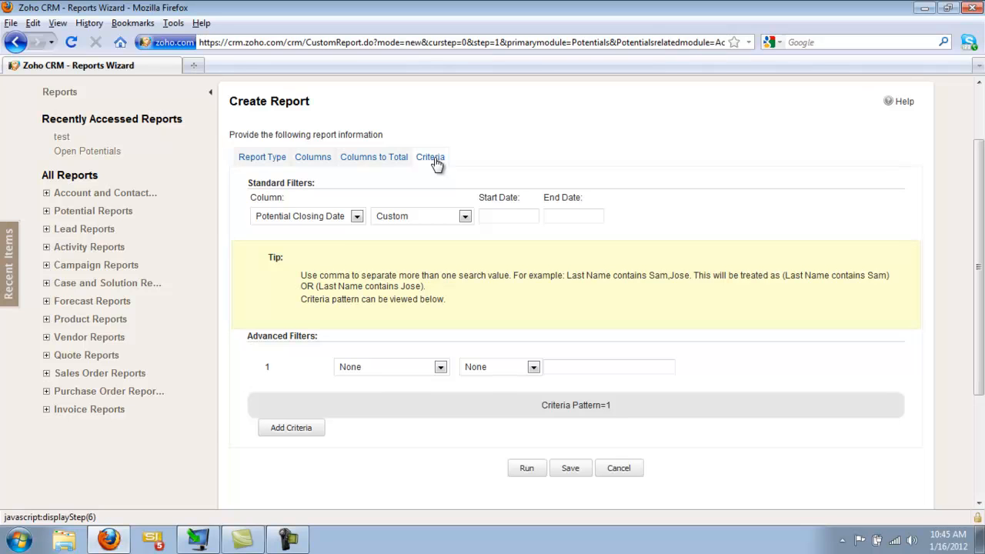
click(441, 368)
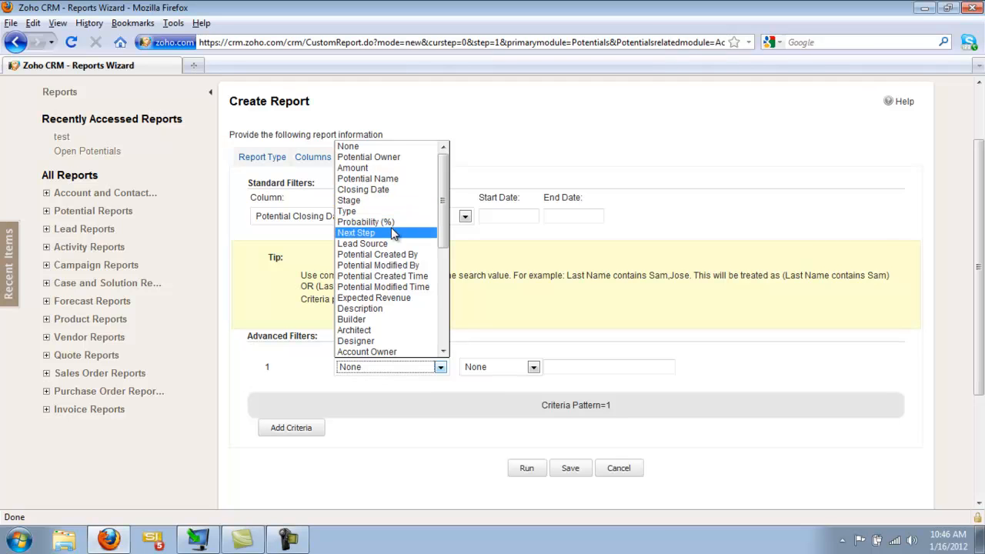
click(362, 200)
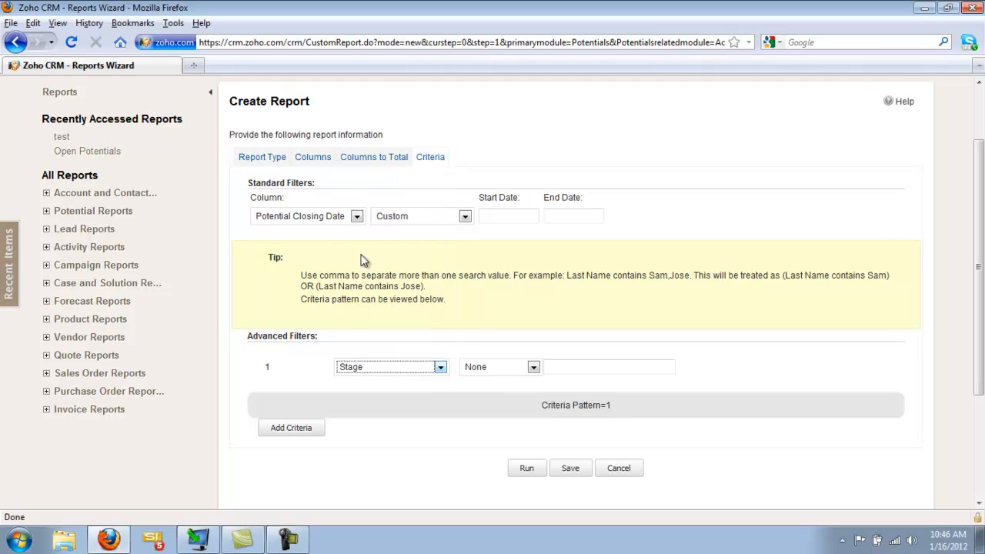
click(526, 371)
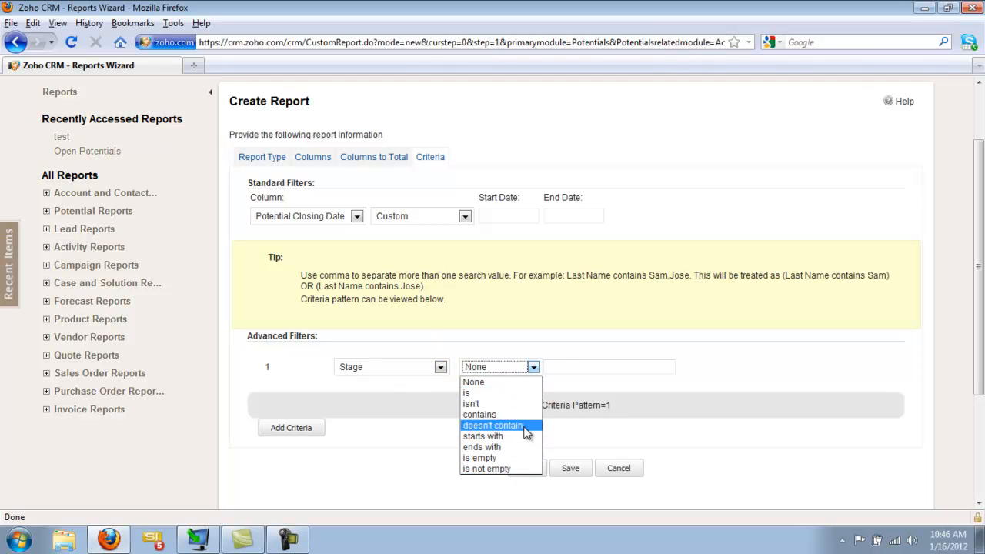
click(496, 425)
click(566, 367)
text(Closed)
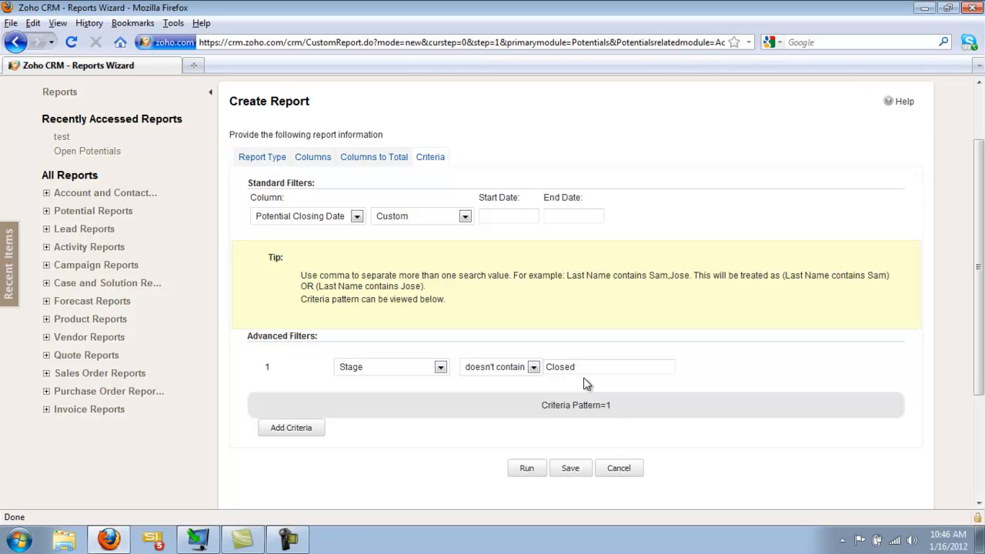
click(290, 430)
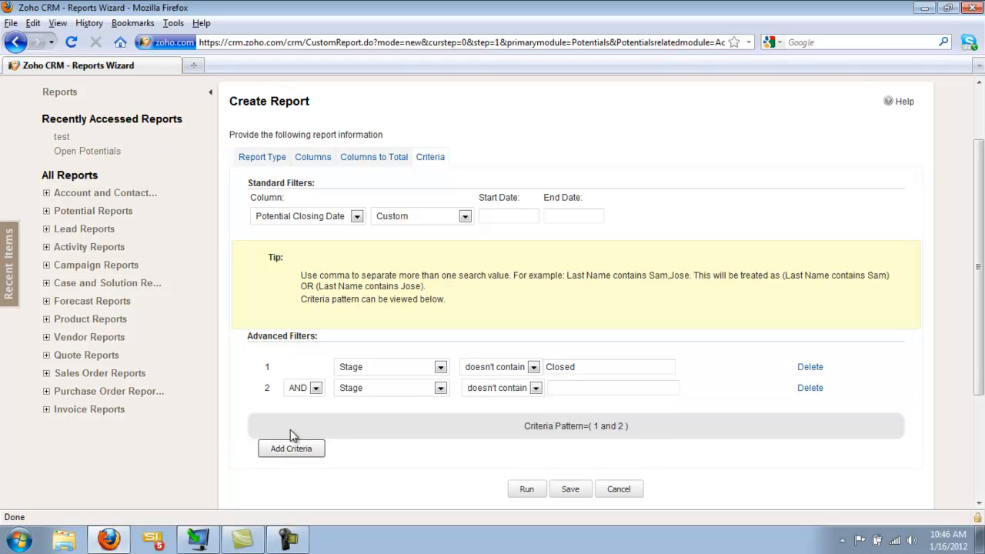
click(810, 389)
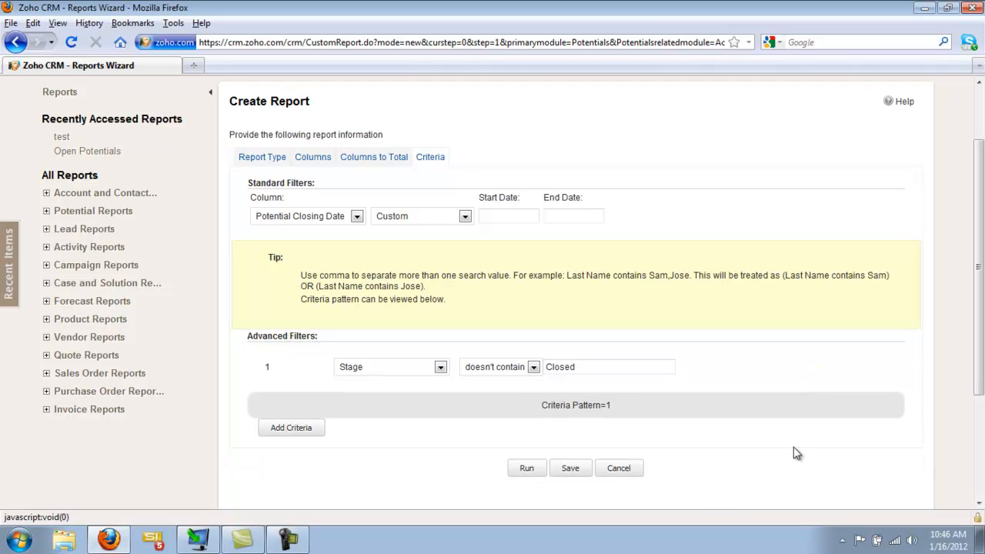
Step: Save the report as "Open Potentials - Custom Report" in the Potential Reports folder
click(569, 470)
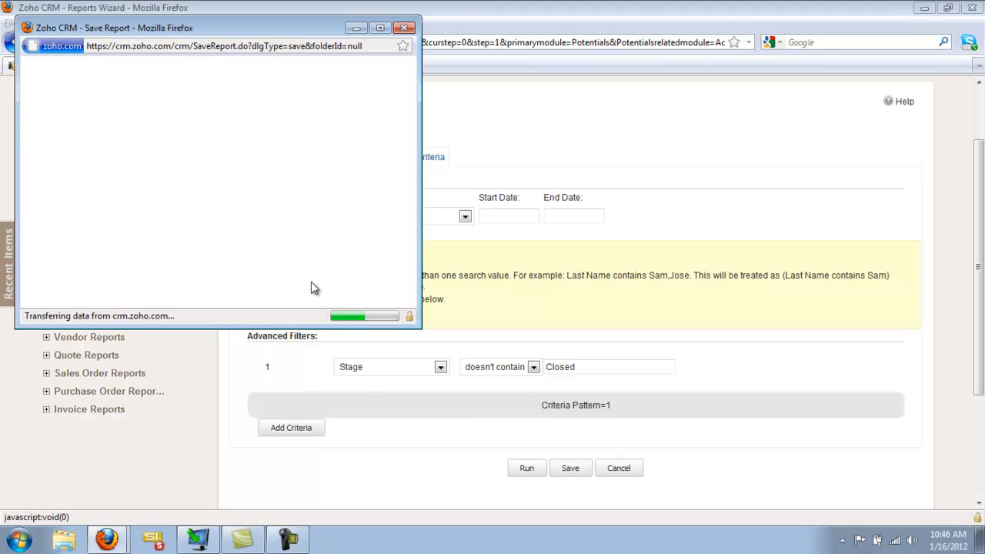
click(117, 86)
text(O)
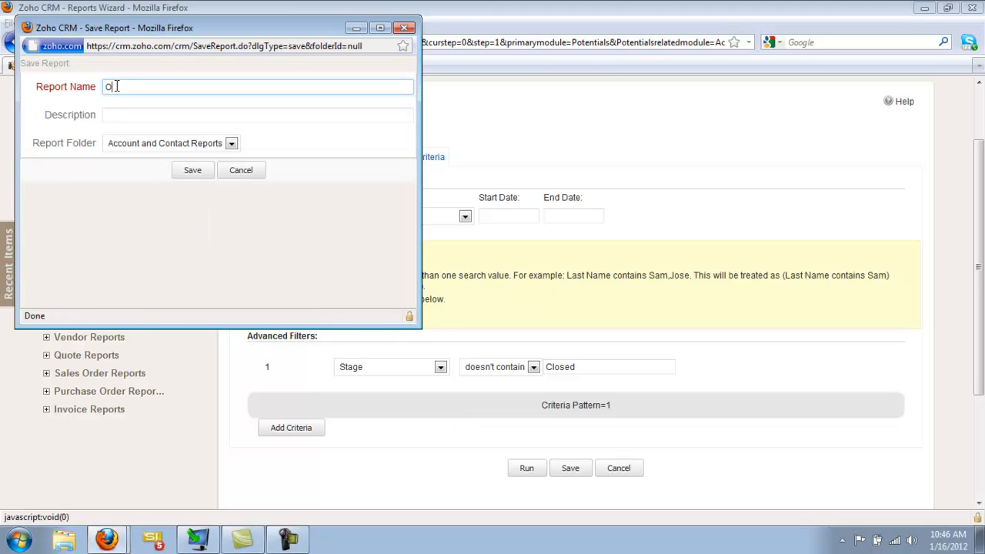
text(pen Potentials)
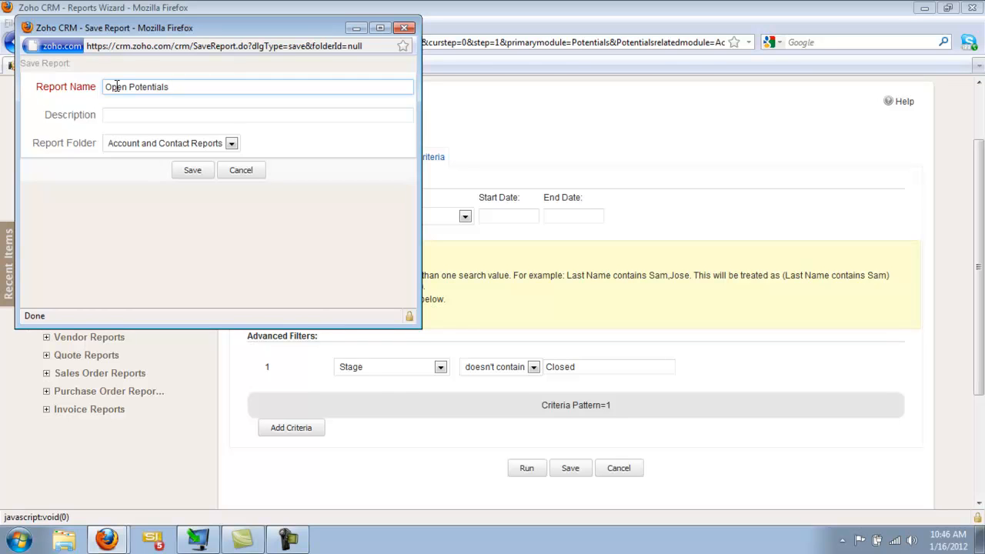
text( - Custom Report)
click(231, 143)
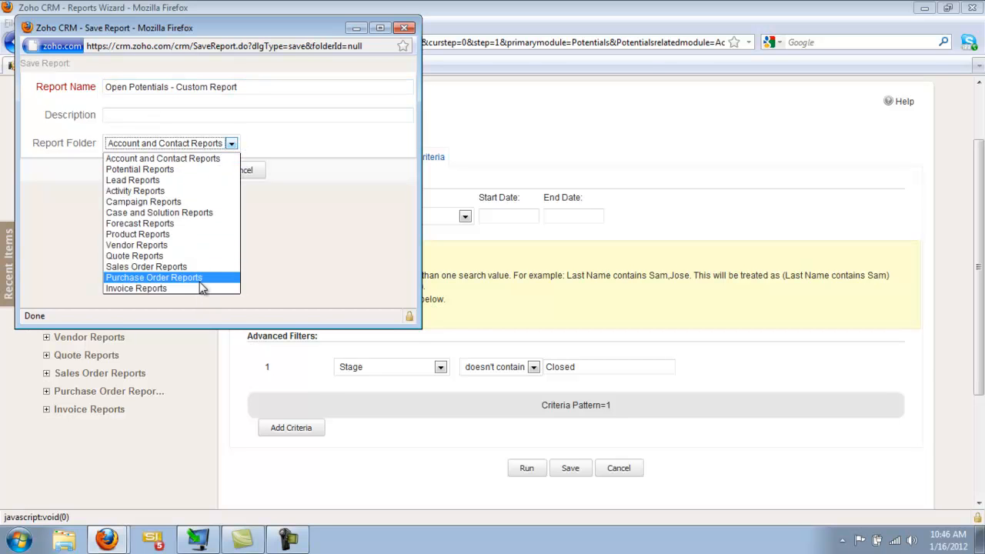
click(139, 167)
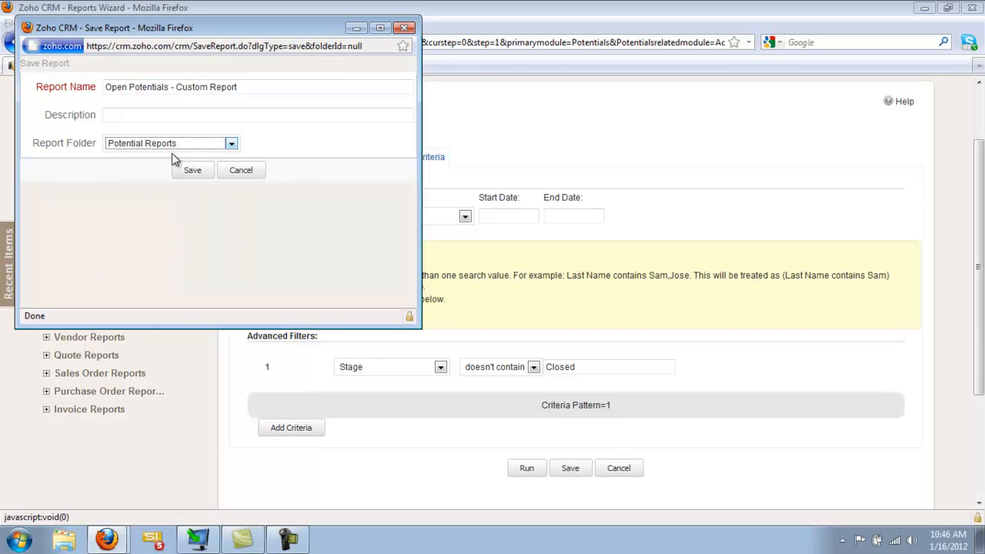
click(191, 176)
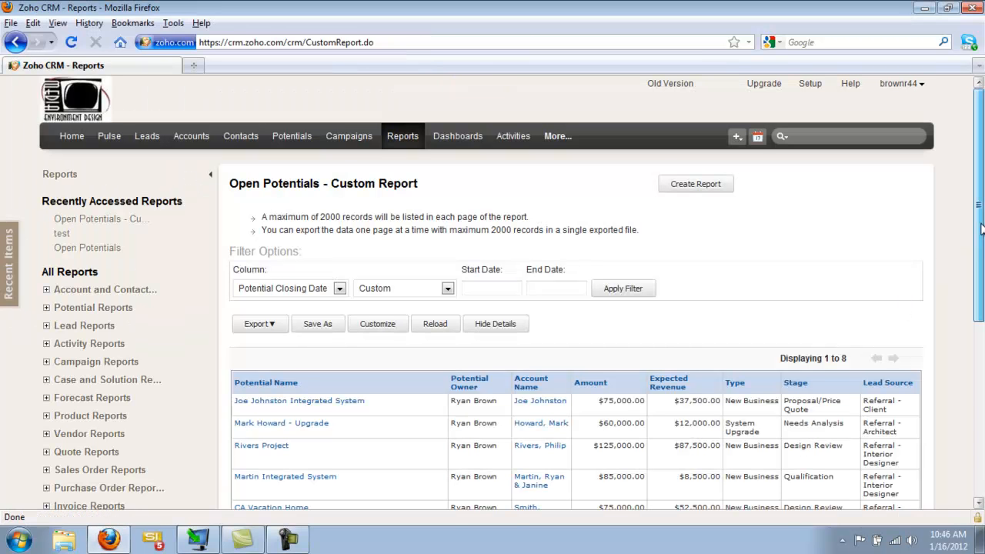
Step: Check the saved report's Amount total and customize the report, changing its type to Summary Report
scroll(982, 229, down, 5)
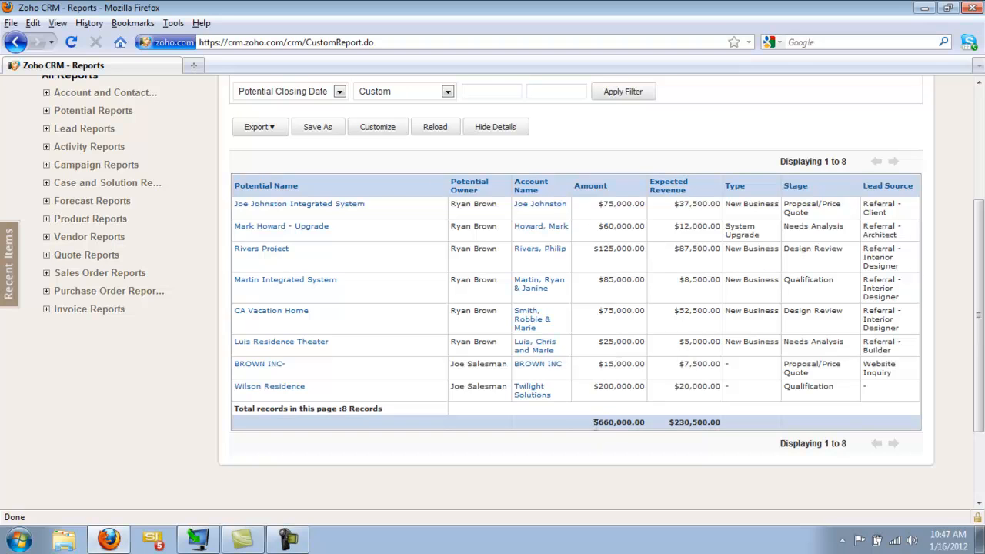
drag(594, 423, 645, 423)
drag(982, 319, 982, 269)
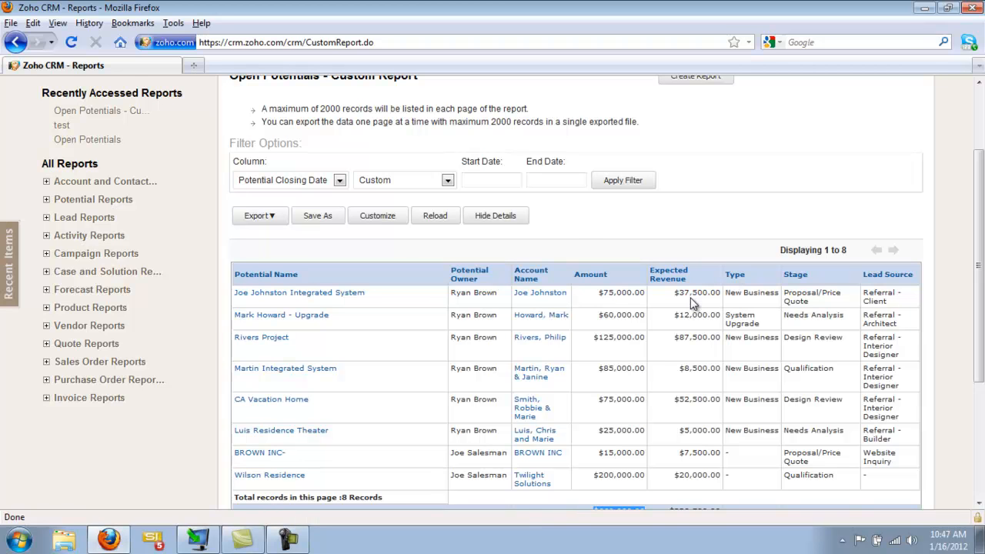
scroll(769, 264, up, 2)
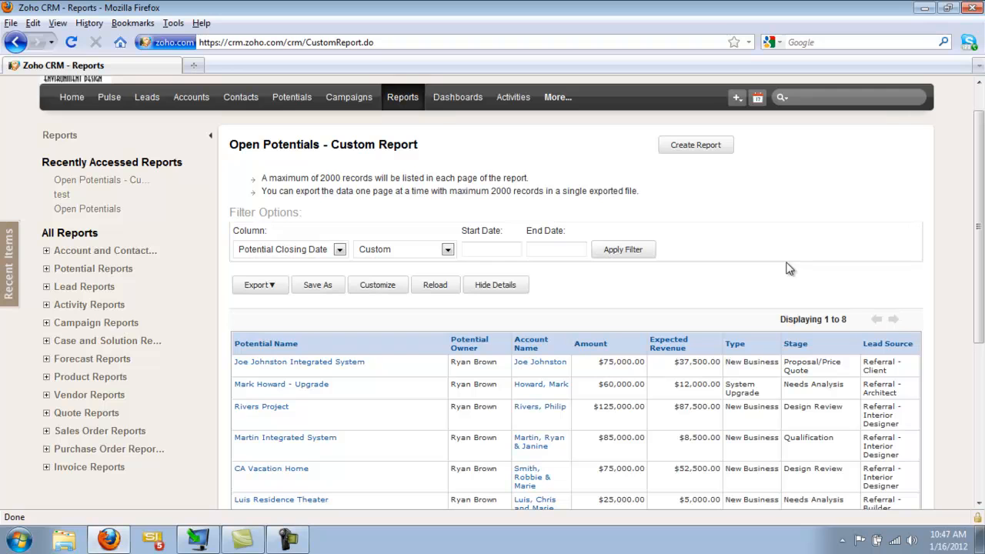
click(376, 288)
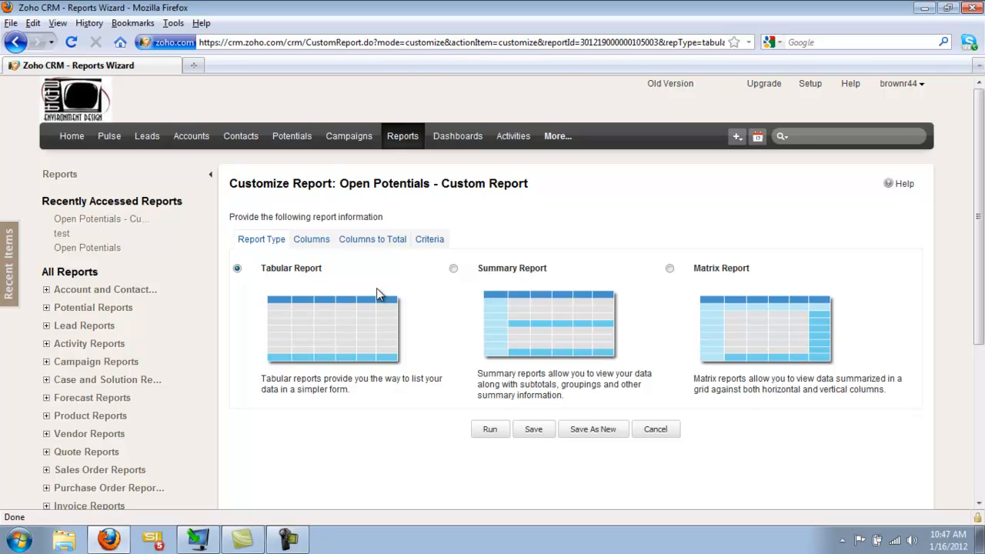
click(454, 269)
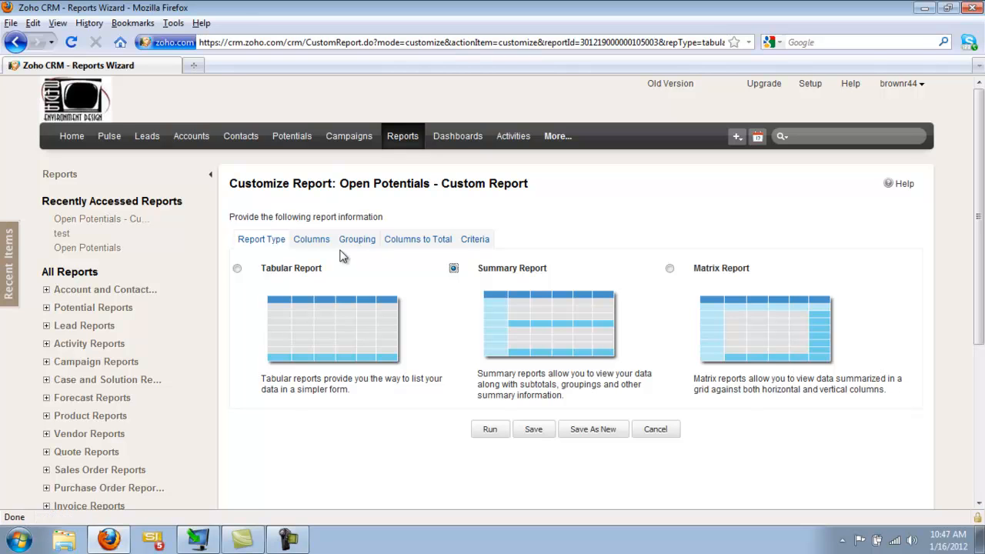
click(312, 245)
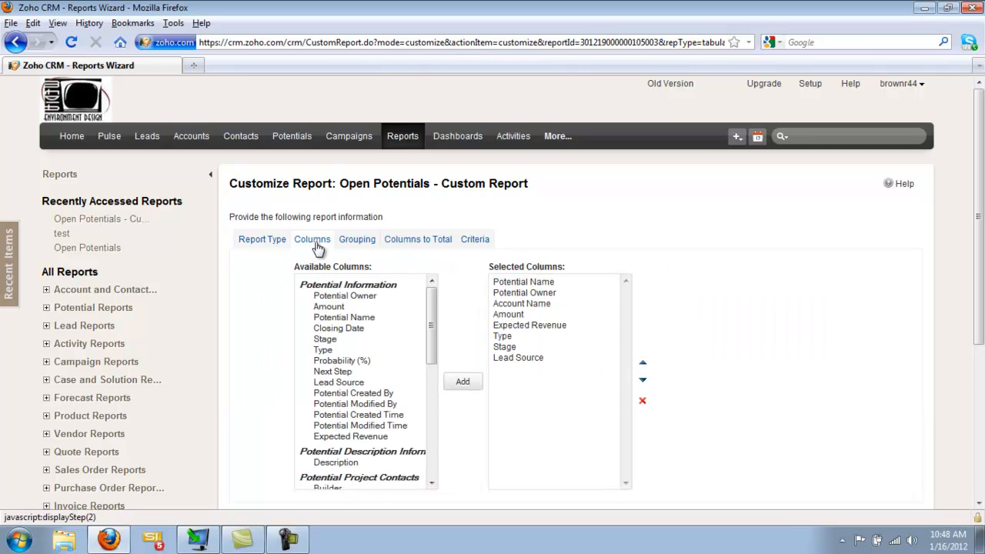
Step: Group the summary report by Potential Owner and secondly by Stage
click(356, 244)
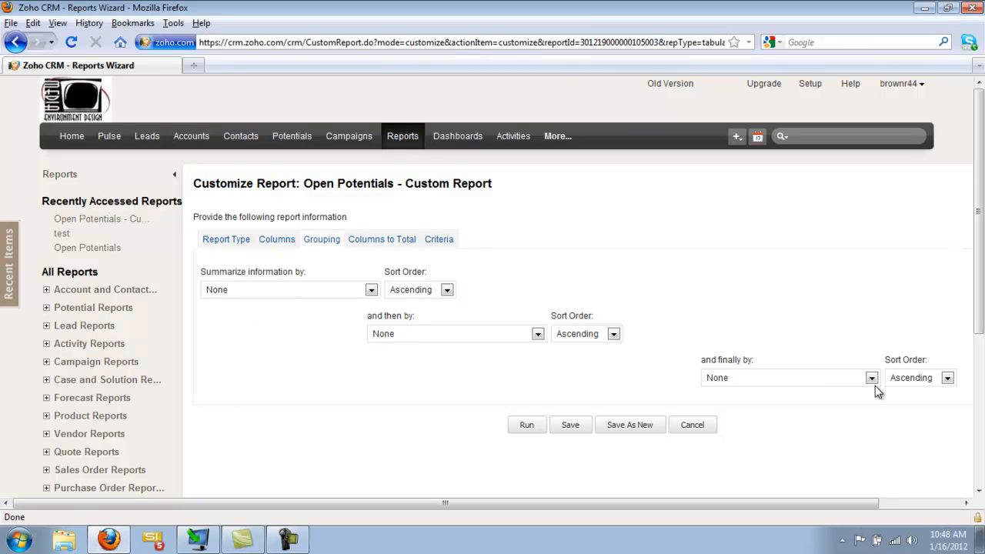
click(372, 291)
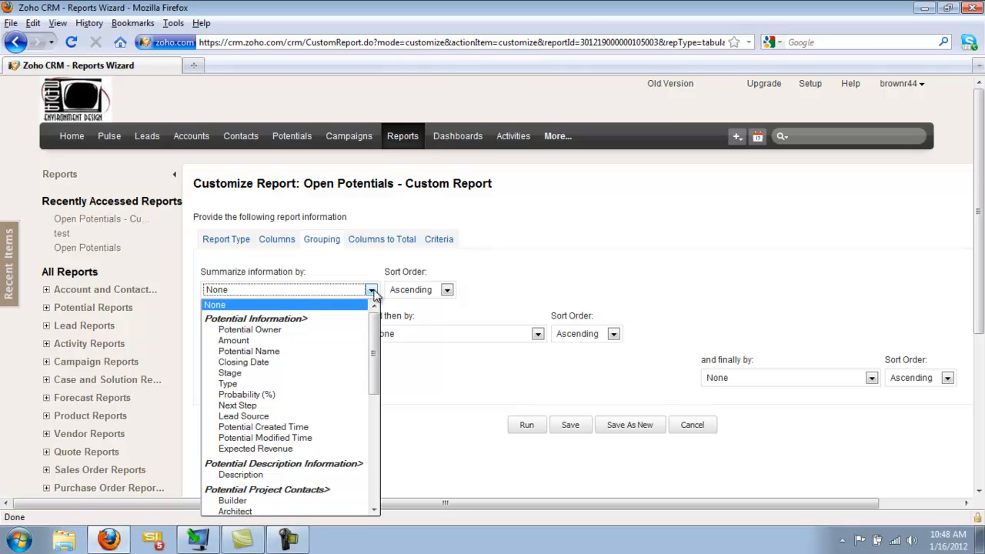
click(281, 331)
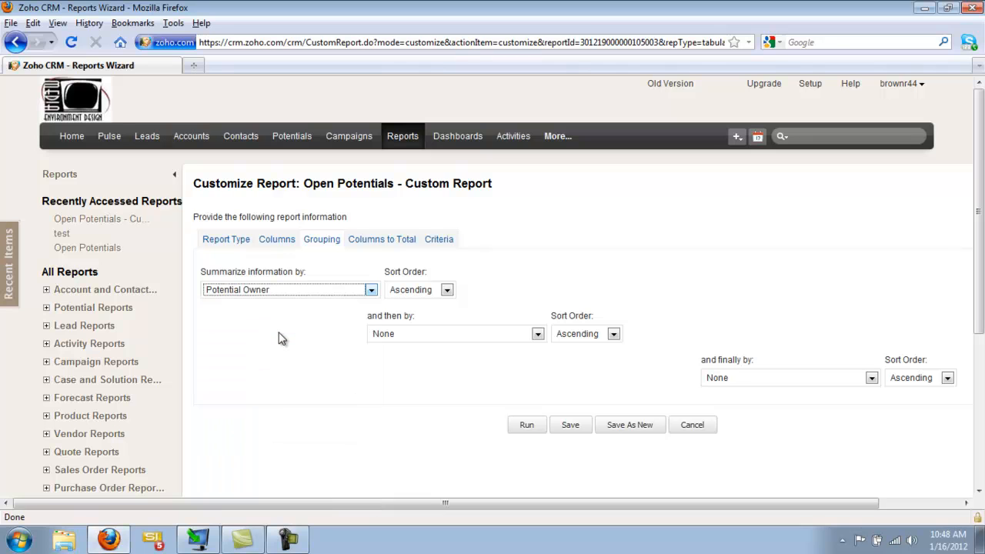
click(458, 337)
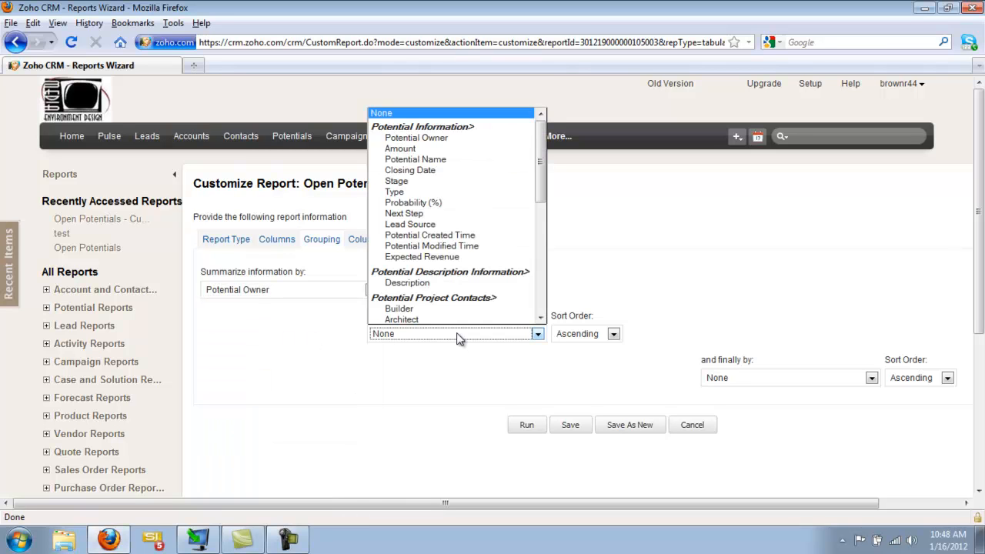
click(412, 182)
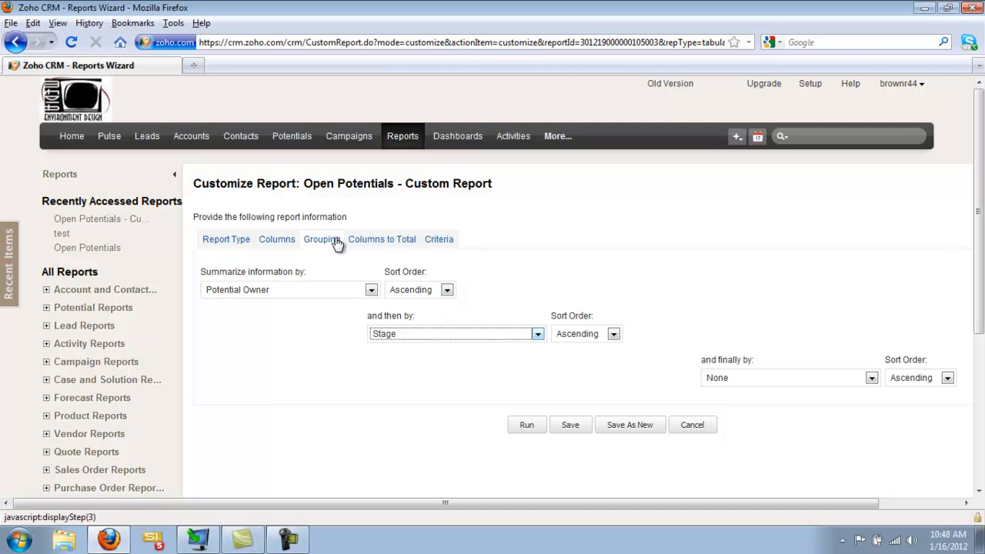
Step: Limit the report's Potential Closing Date to the Next 90 Days and save the customized report
click(387, 241)
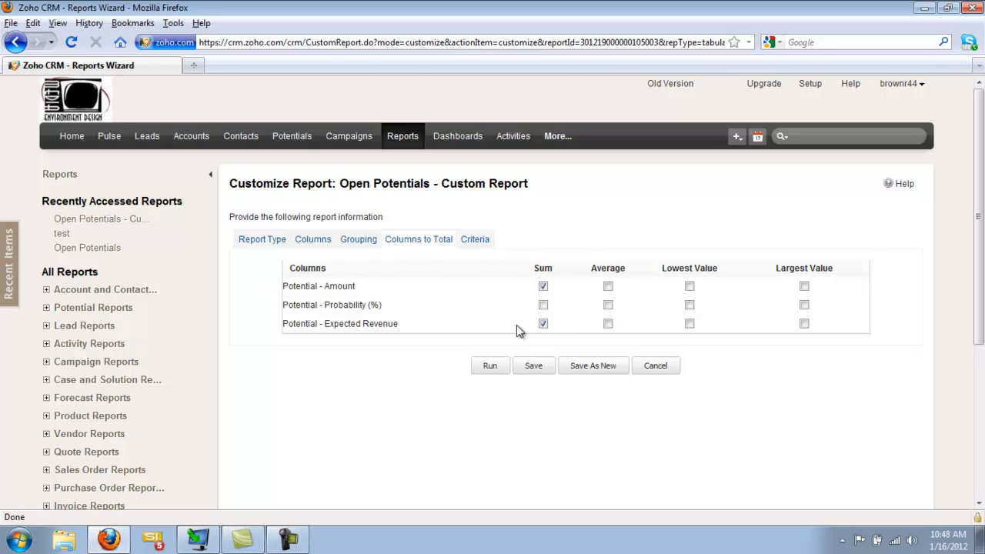
click(476, 240)
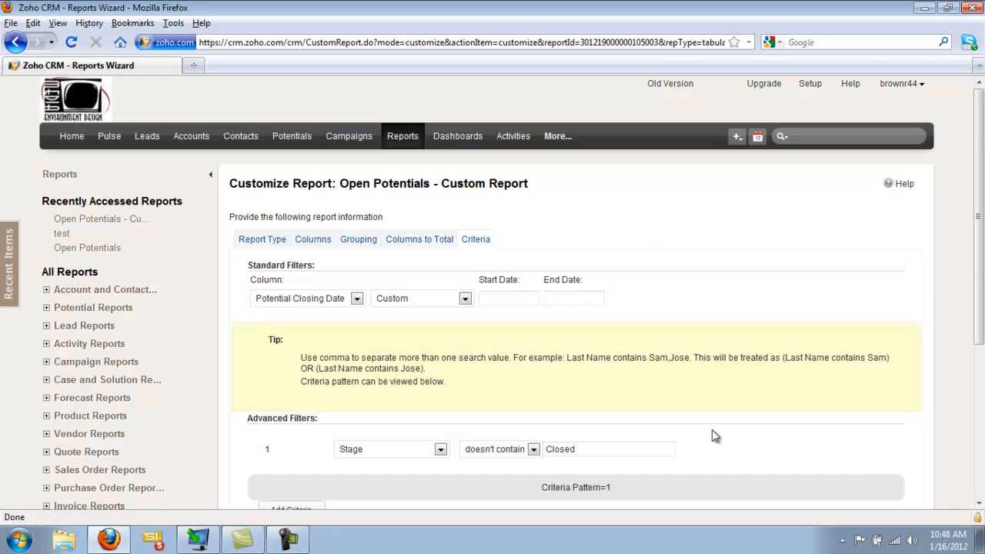
scroll(712, 433, down, 2)
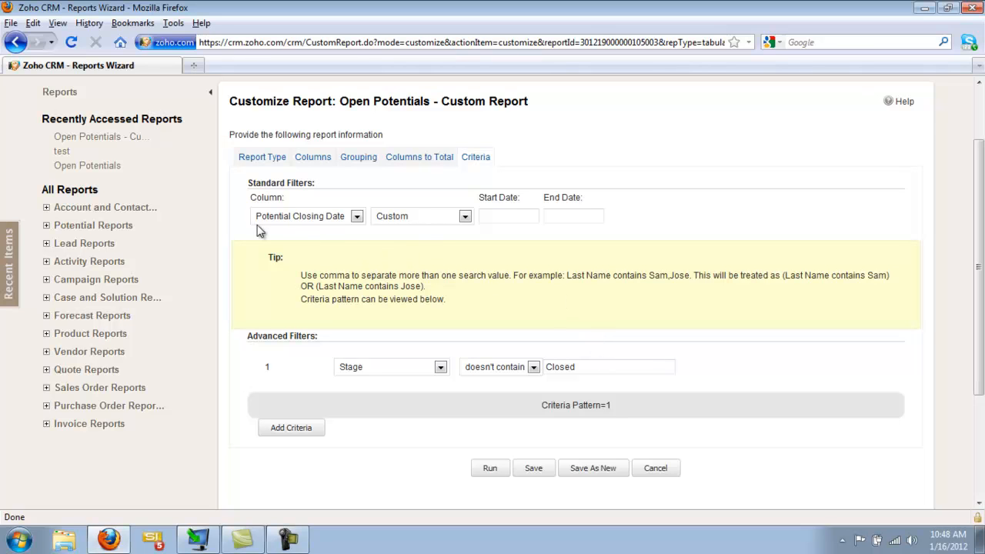
click(465, 218)
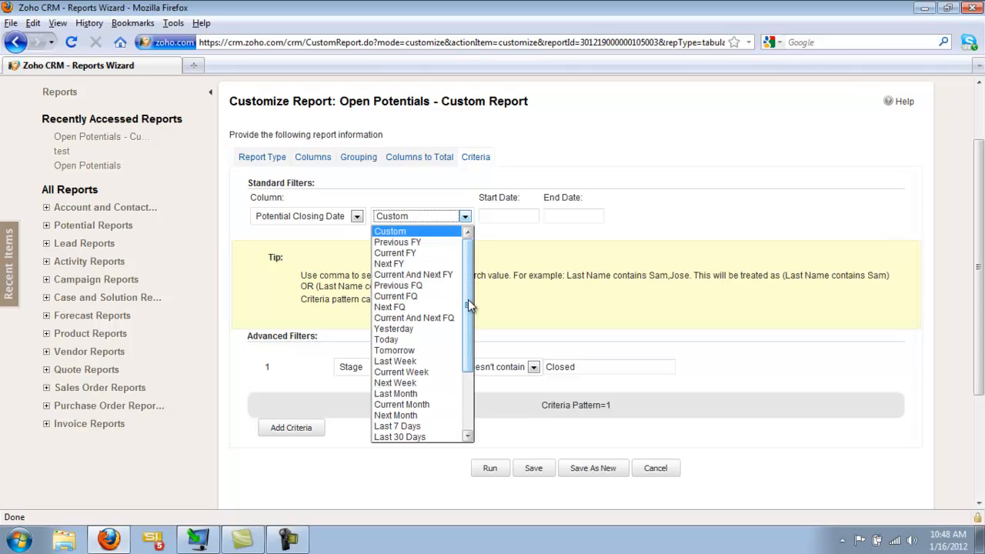
scroll(467, 361, down, 2)
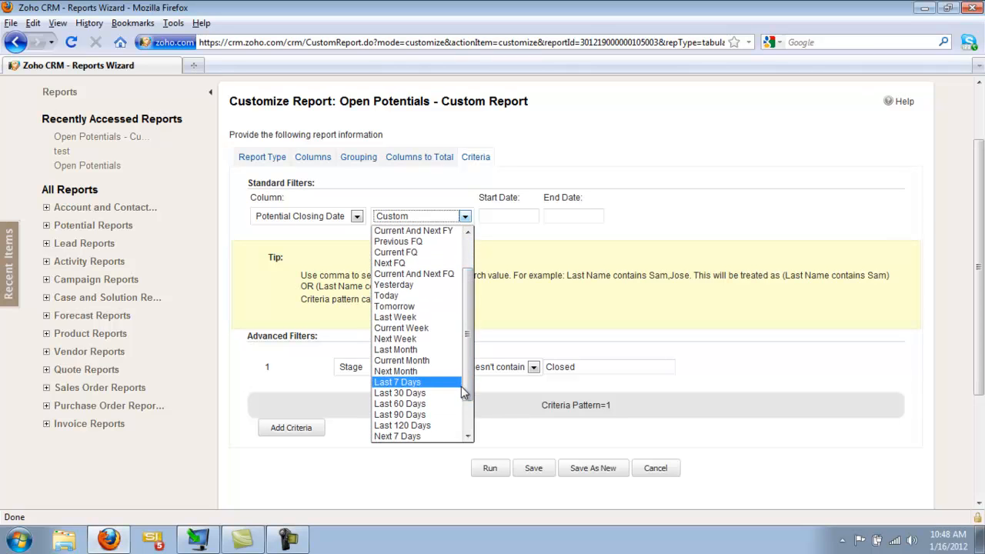
scroll(407, 381, down, 2)
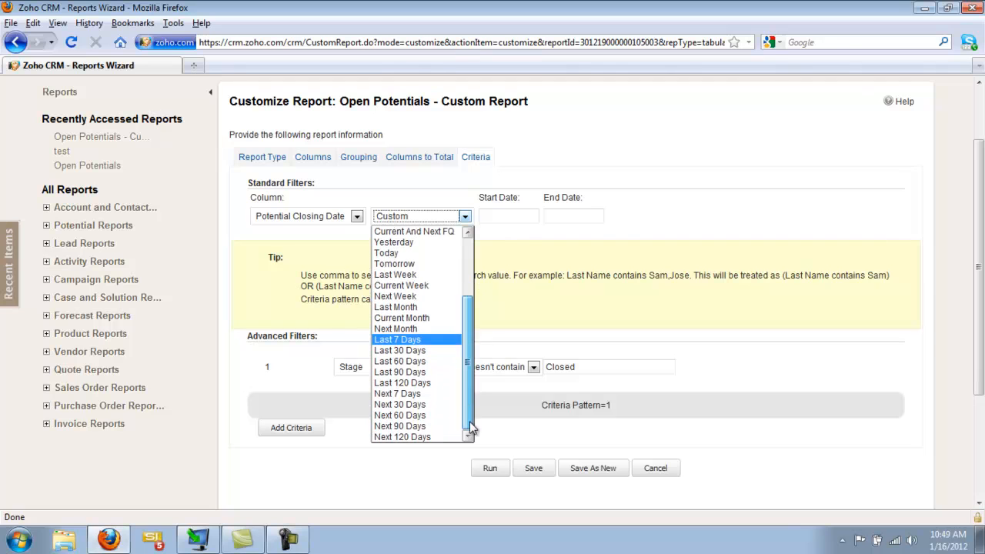
click(422, 427)
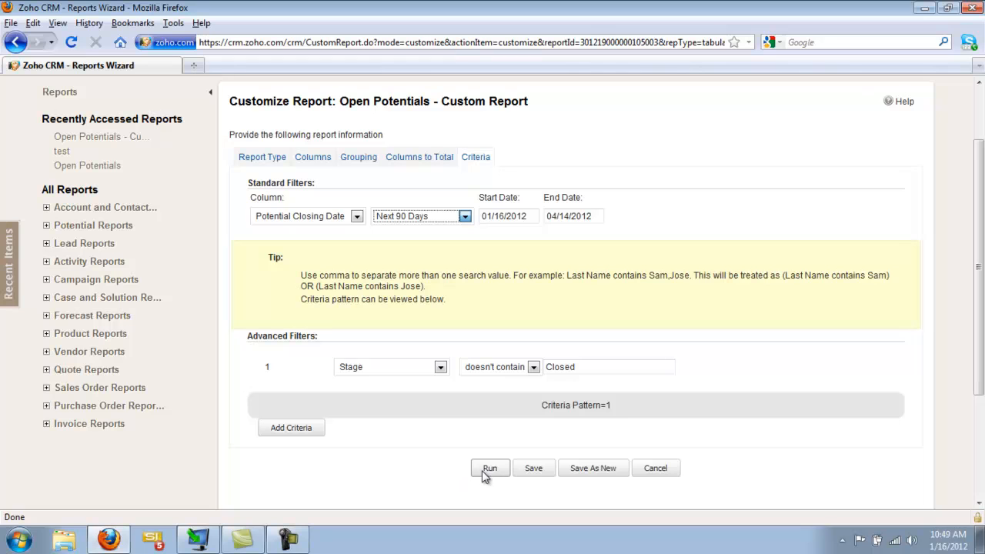
click(533, 469)
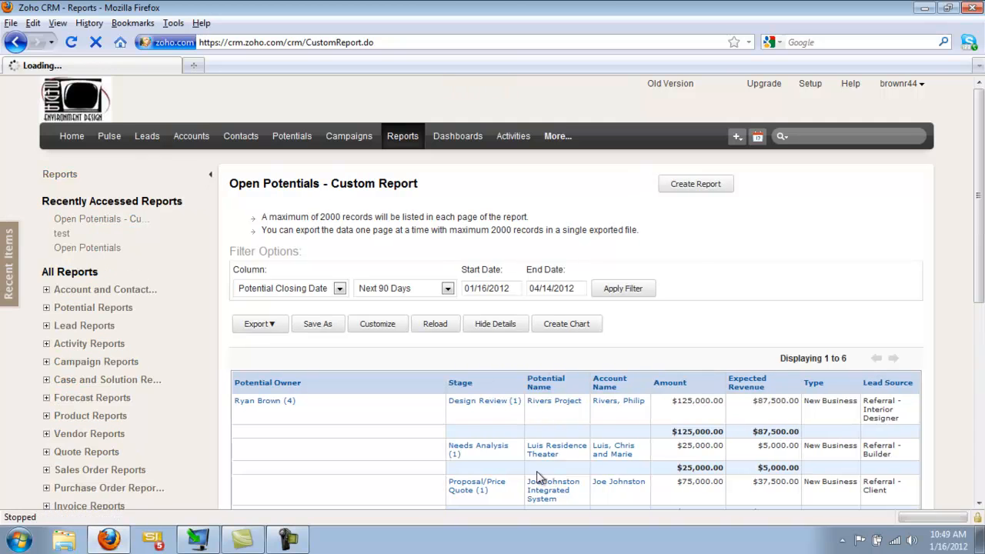
Step: Examine the summary report's Amount and Expected Revenue subtotals by stage and potential owner, and the grand totals
drag(979, 256, 980, 351)
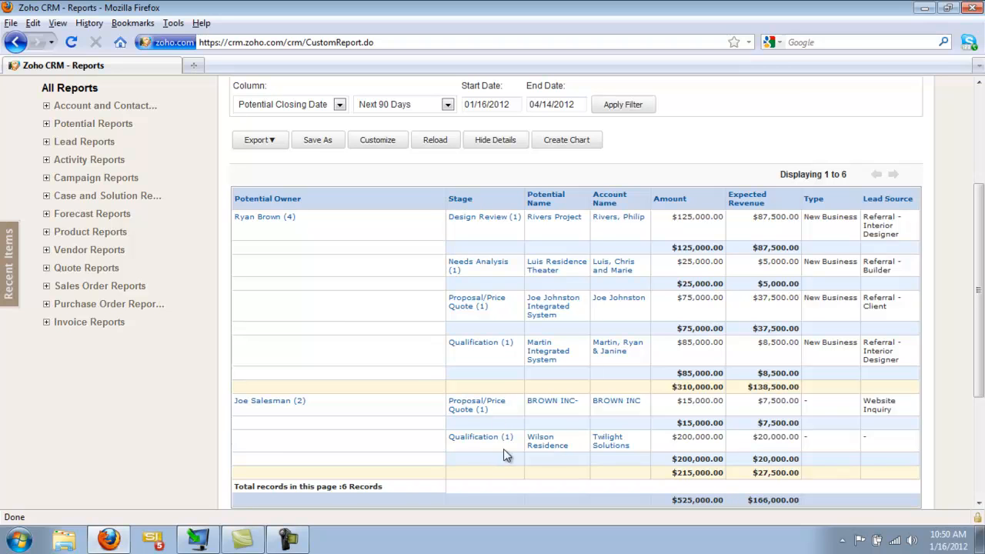
double_click(300, 400)
double_click(289, 216)
drag(659, 248, 794, 249)
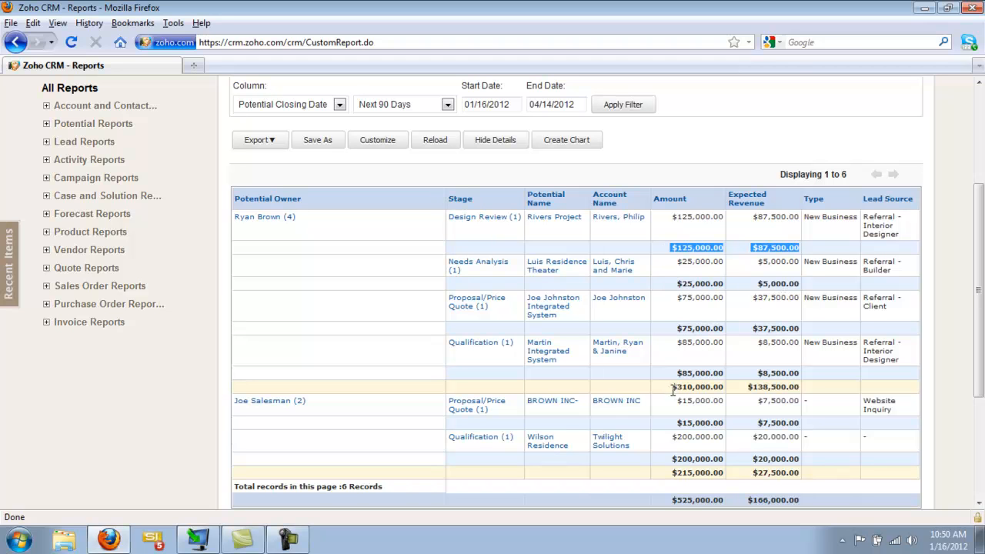
drag(669, 387, 810, 391)
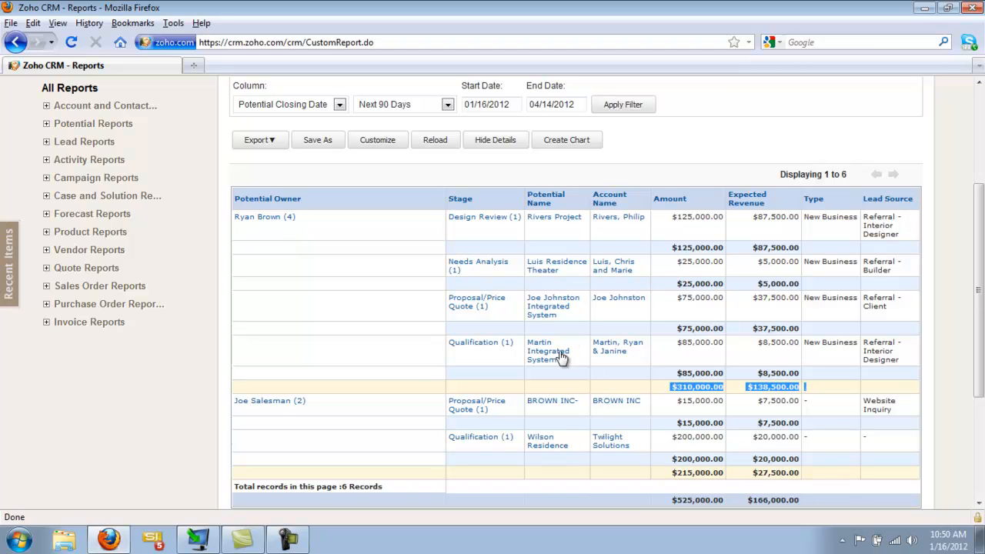
drag(804, 472, 670, 473)
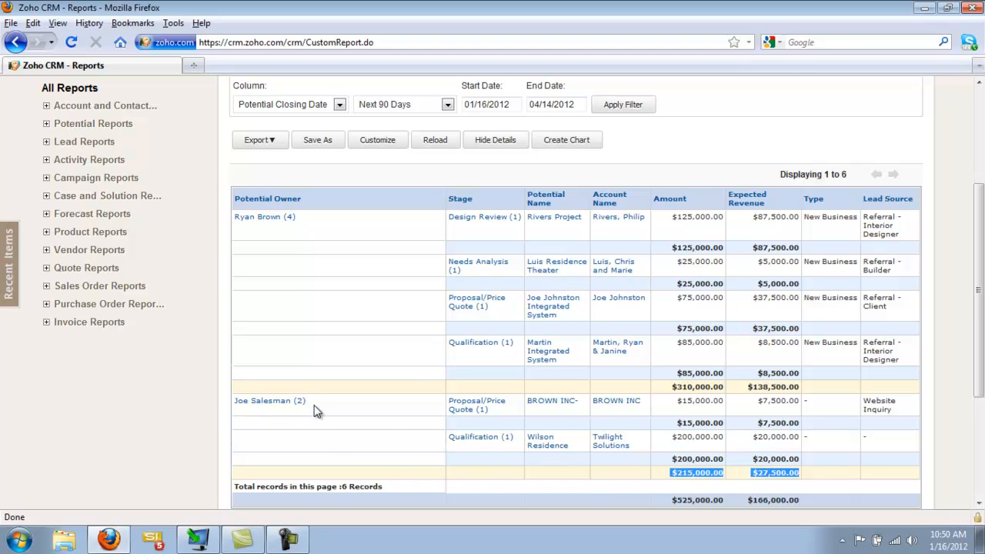
drag(672, 500, 756, 458)
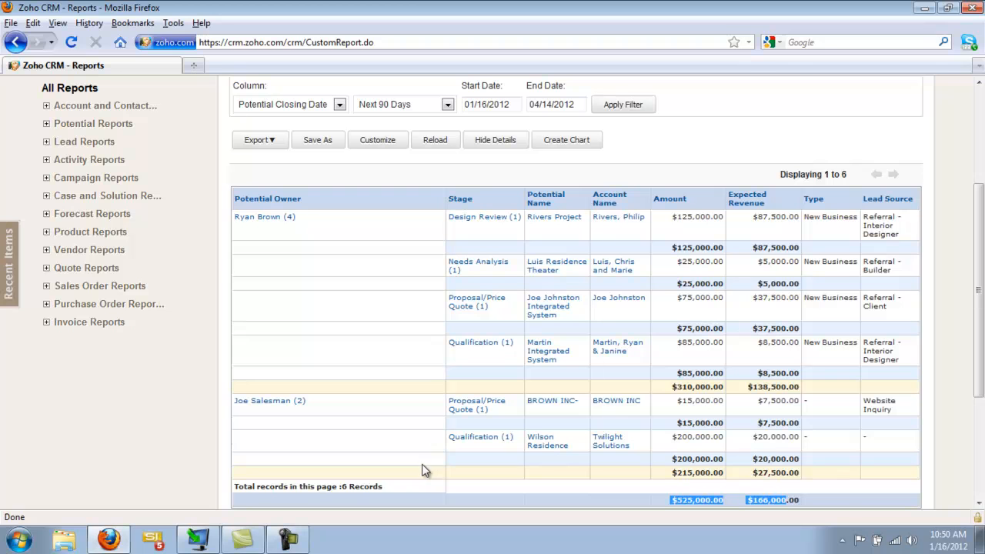
scroll(979, 358, up, 1)
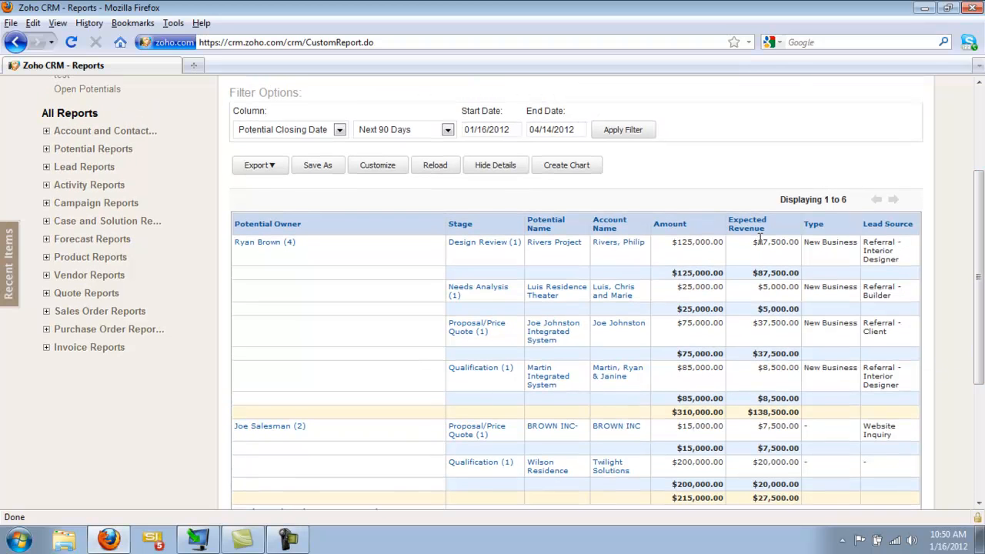
scroll(497, 342, up, 3)
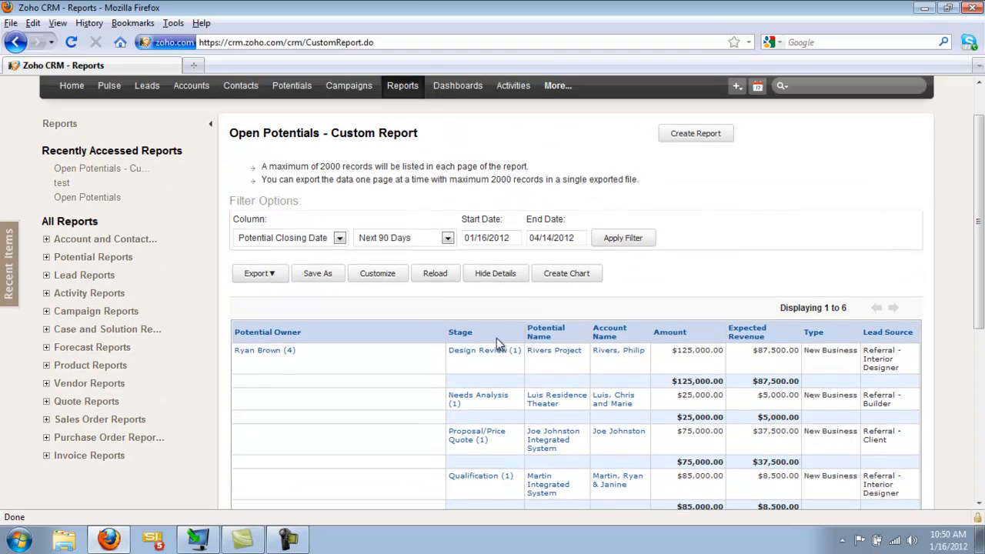
Step: Customize the open potentials report, changing its type to Matrix Report and subtotaling the row headings by Stage
click(377, 279)
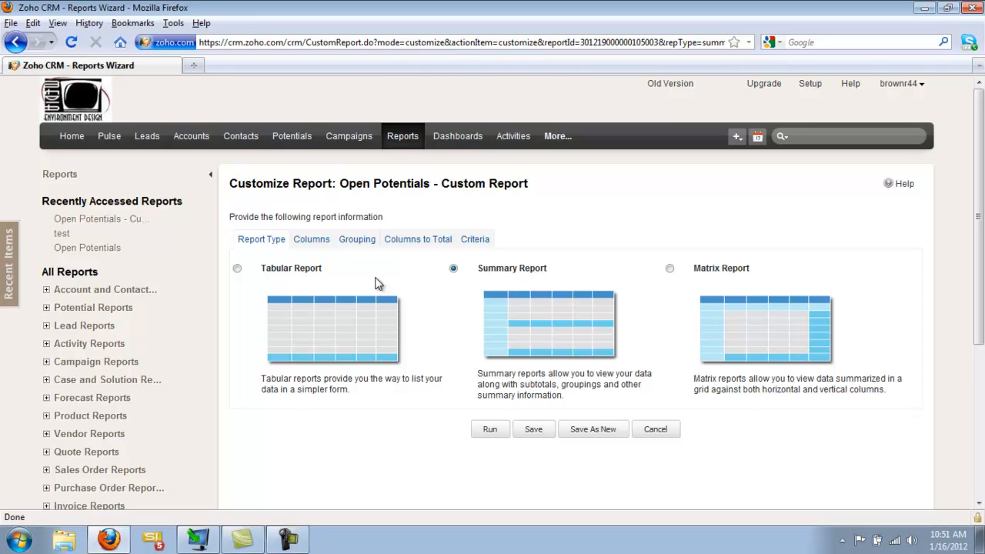
click(669, 269)
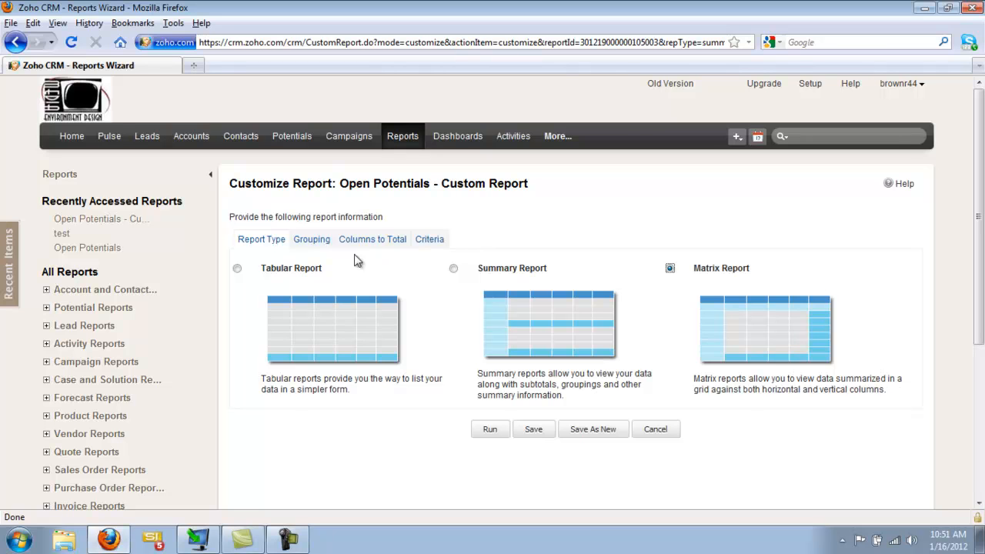
click(311, 242)
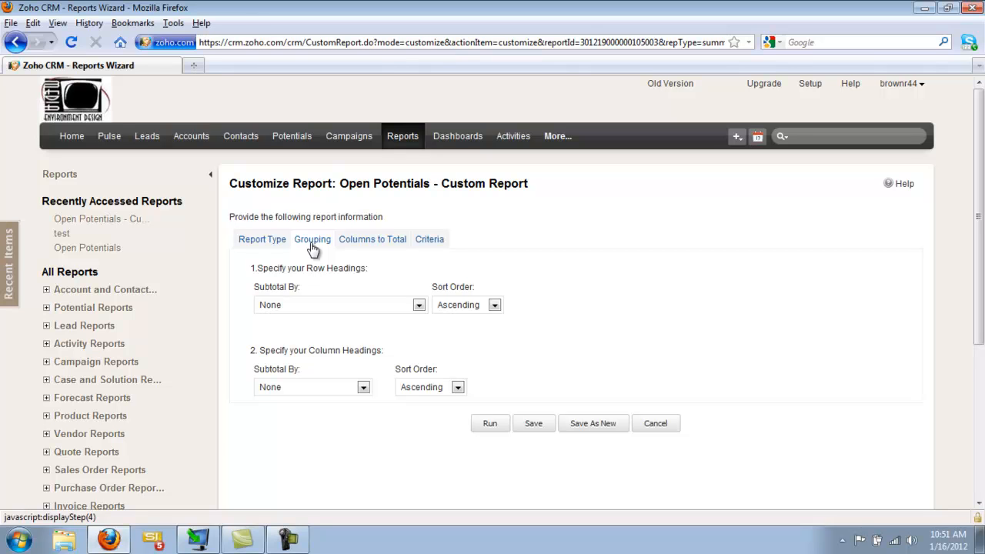
click(310, 306)
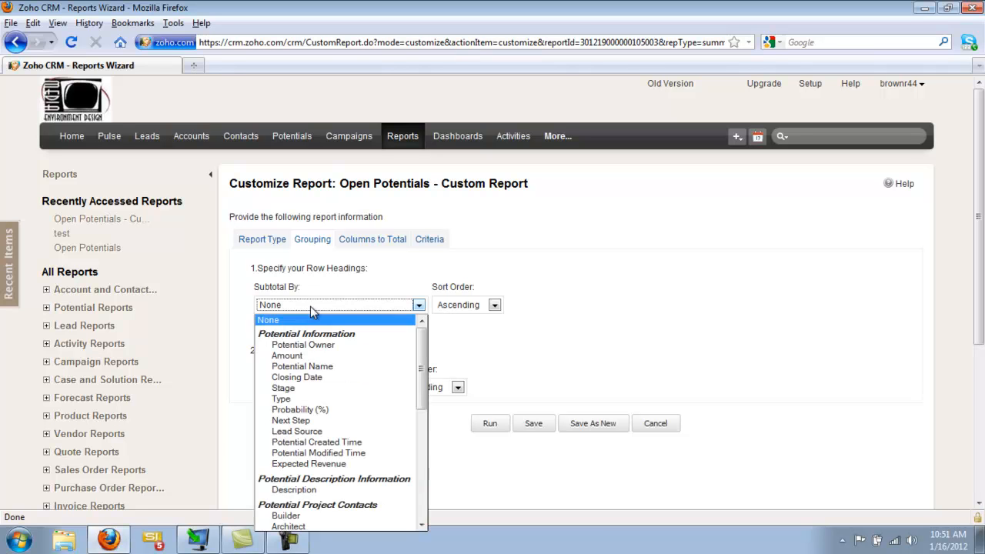
click(310, 396)
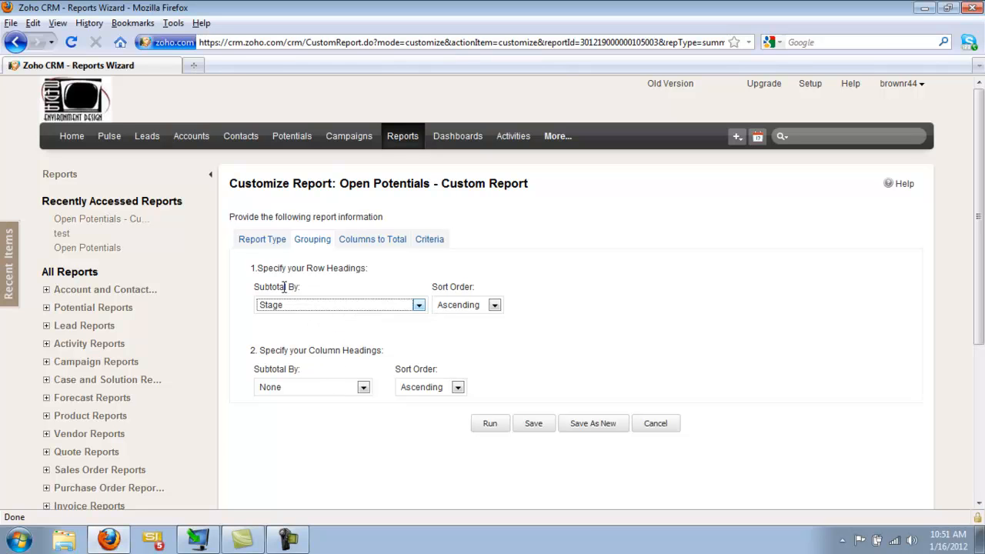
drag(257, 268, 370, 273)
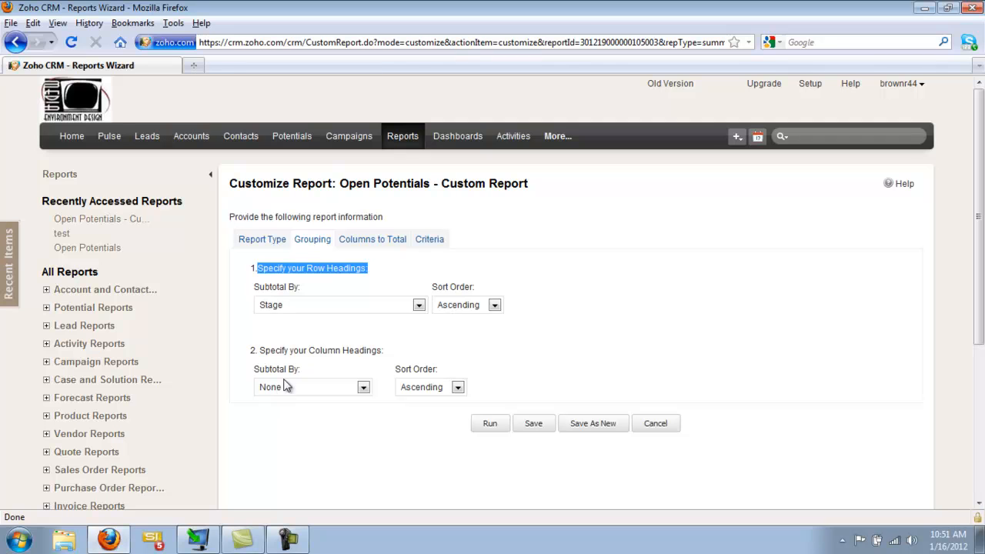
Step: Subtotal the matrix report's column headings by Lead Source and save the customized report
click(288, 353)
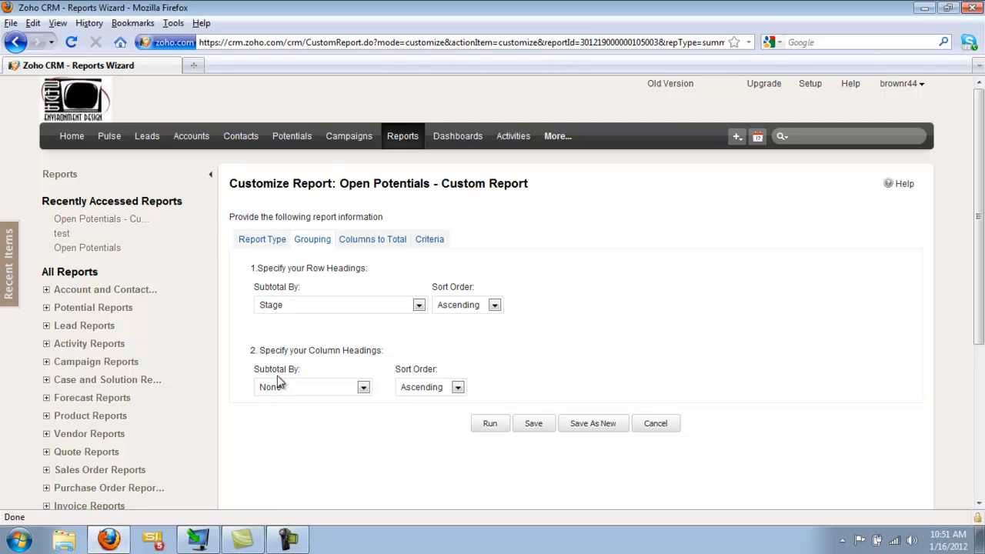
click(364, 388)
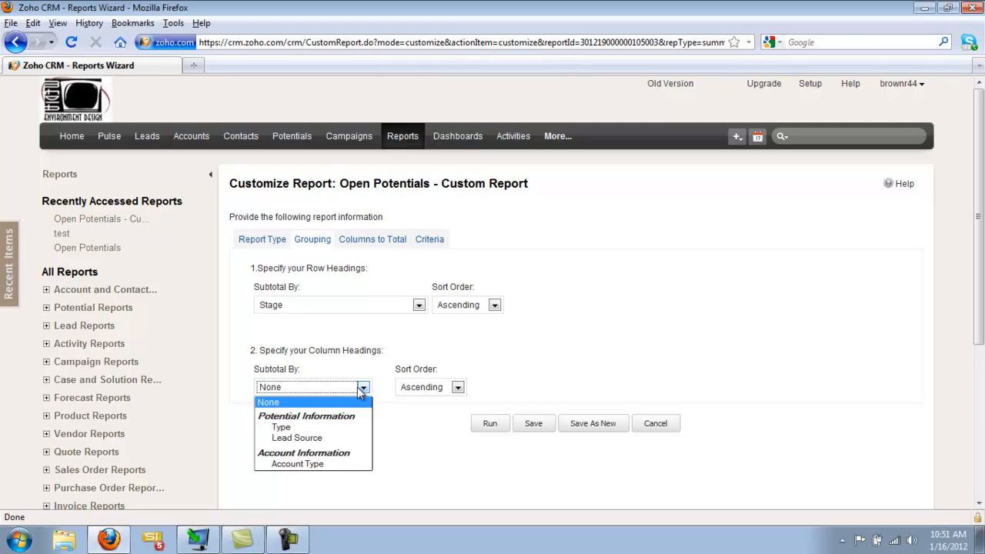
click(308, 437)
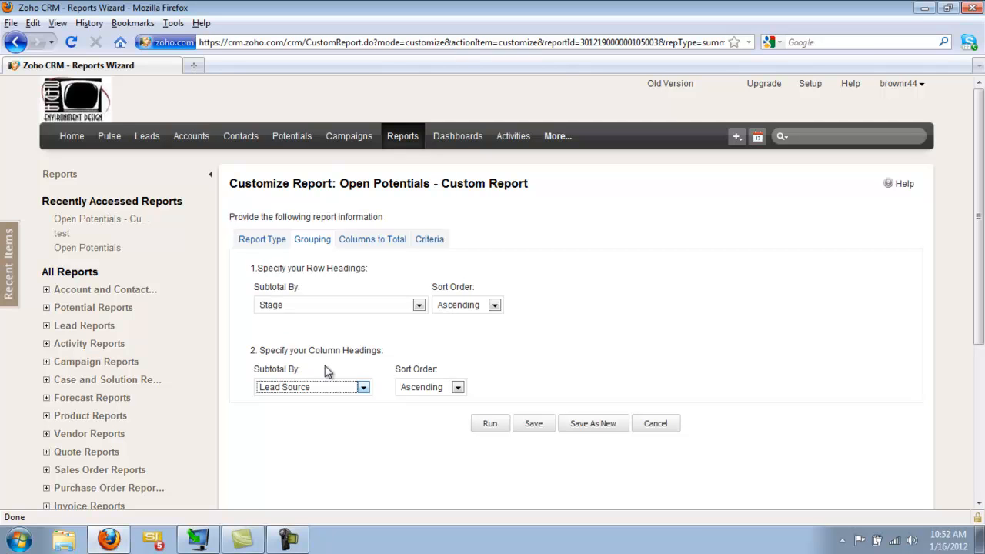
click(374, 241)
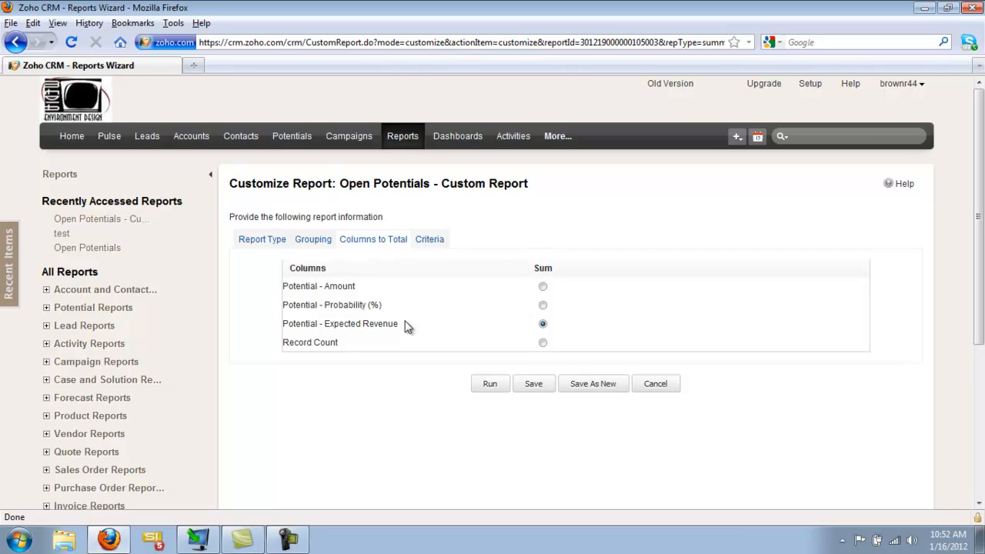
click(533, 387)
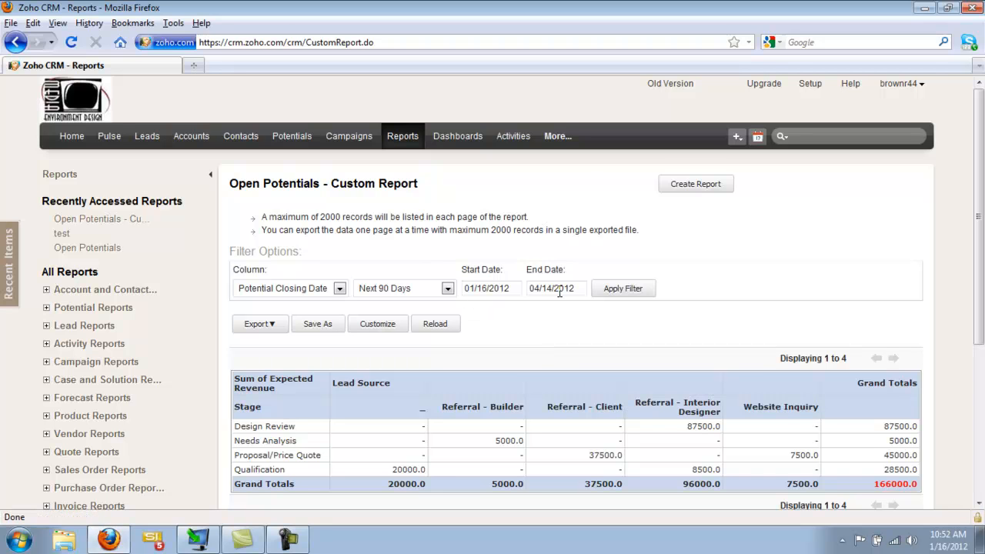
Step: Examine the matrix report's sums of Expected Revenue for each stage by lead source
scroll(560, 292, down, 2)
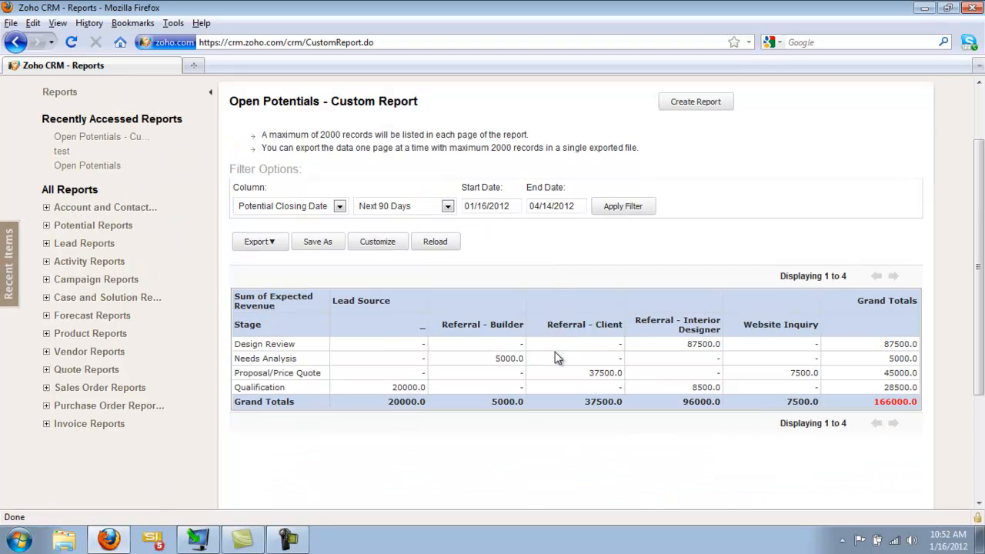
drag(235, 344, 310, 347)
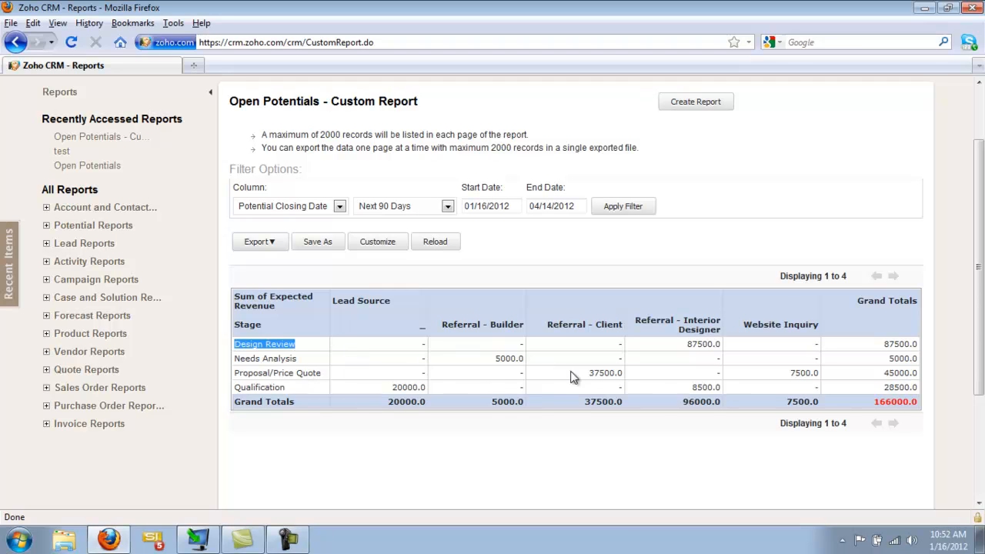
double_click(422, 326)
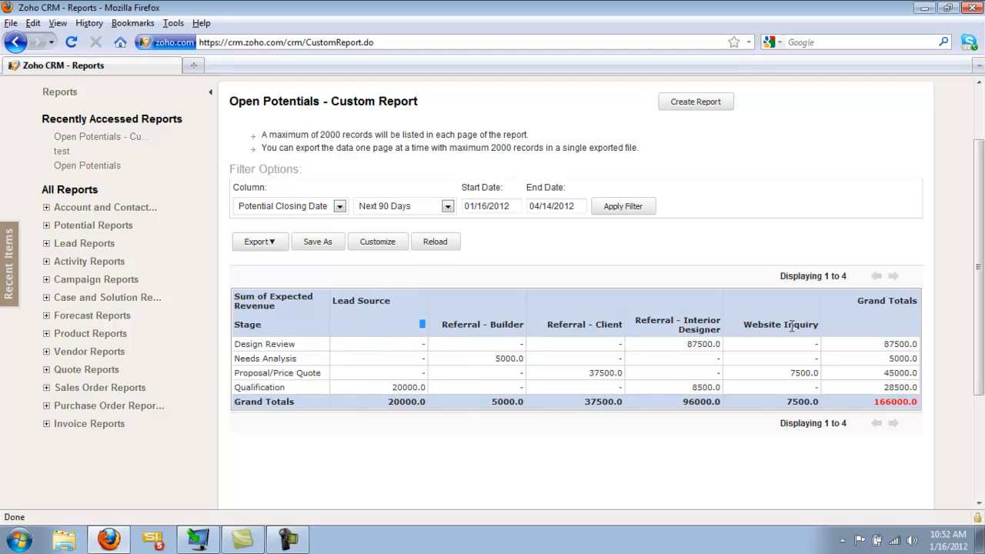
double_click(517, 359)
double_click(606, 373)
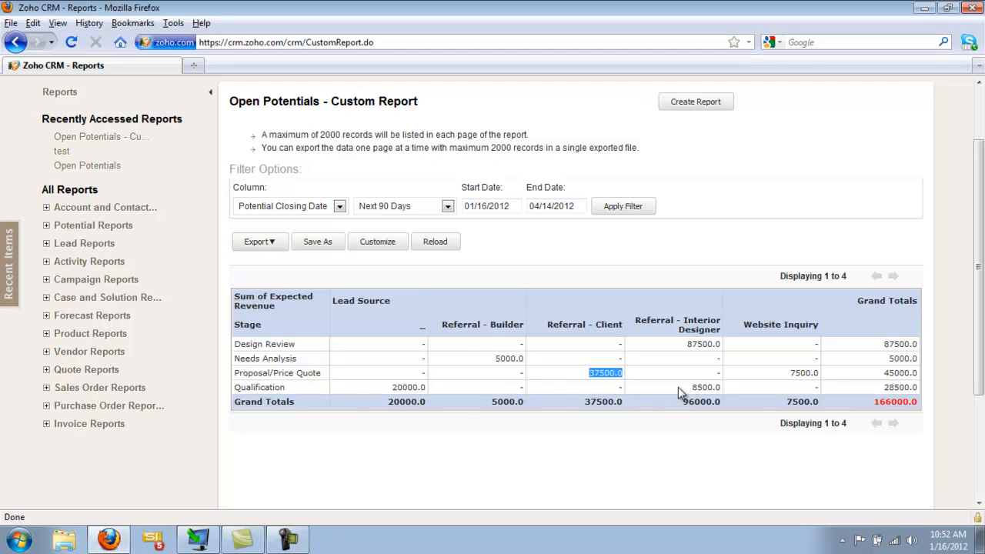